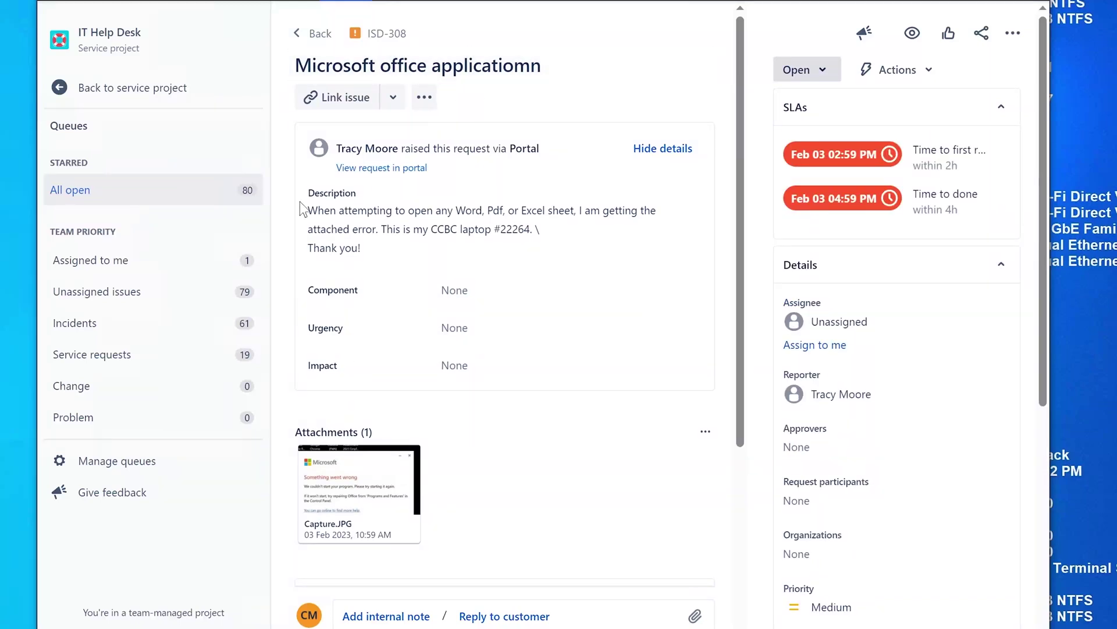
# Assign ISD-308 to yourself, then open and cancel the description editor so the description stays unchanged
pyautogui.moveTo(308, 210); pyautogui.dragTo(483, 210)
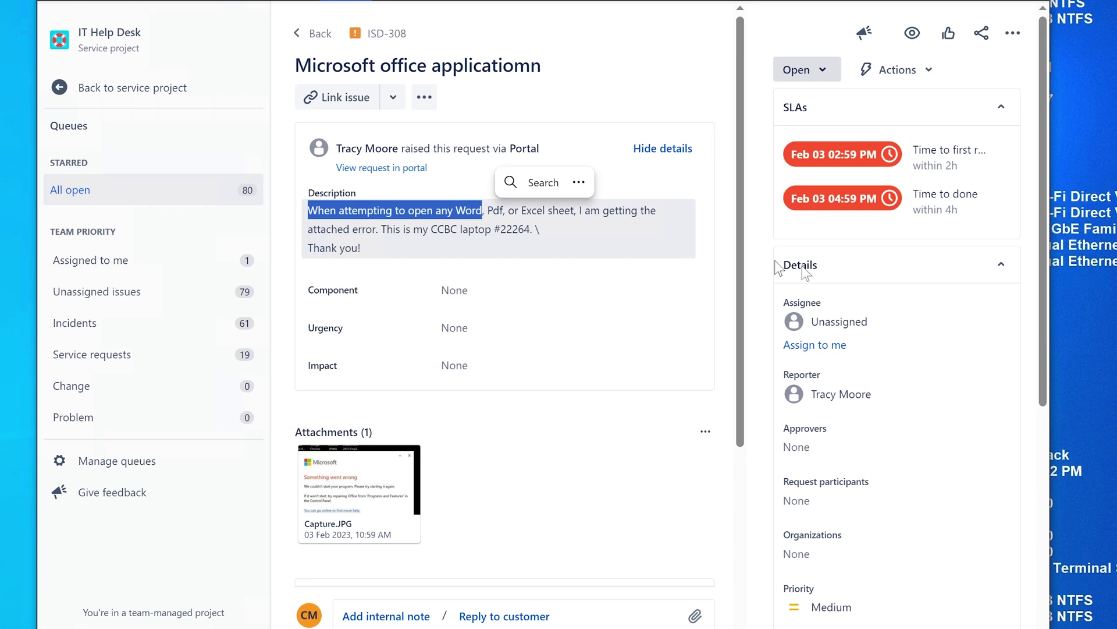
pyautogui.click(831, 349)
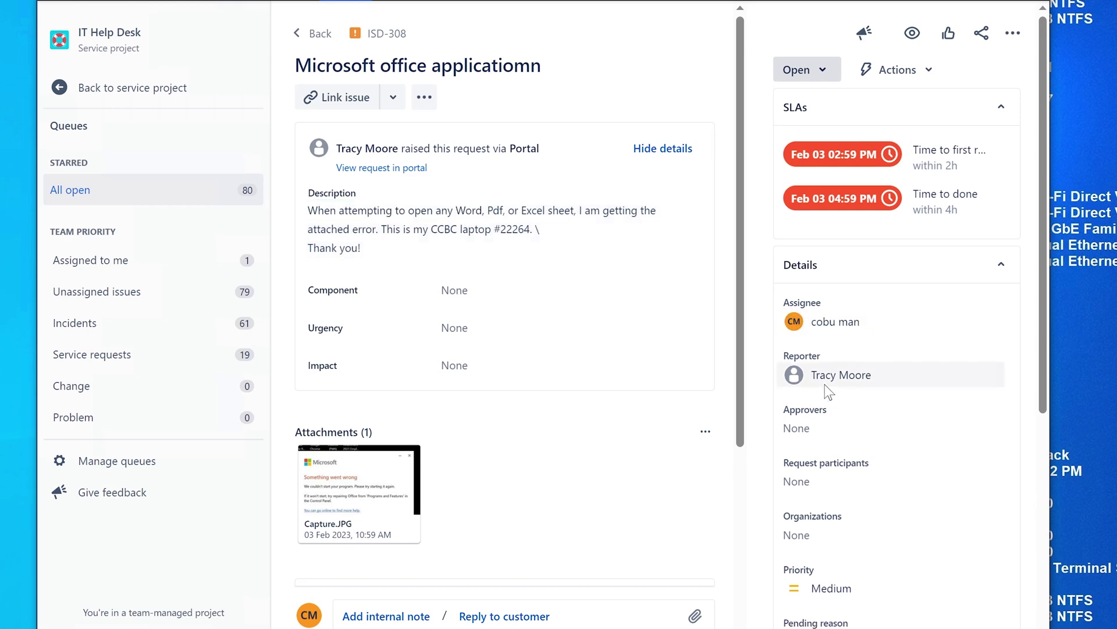
pyautogui.click(466, 192)
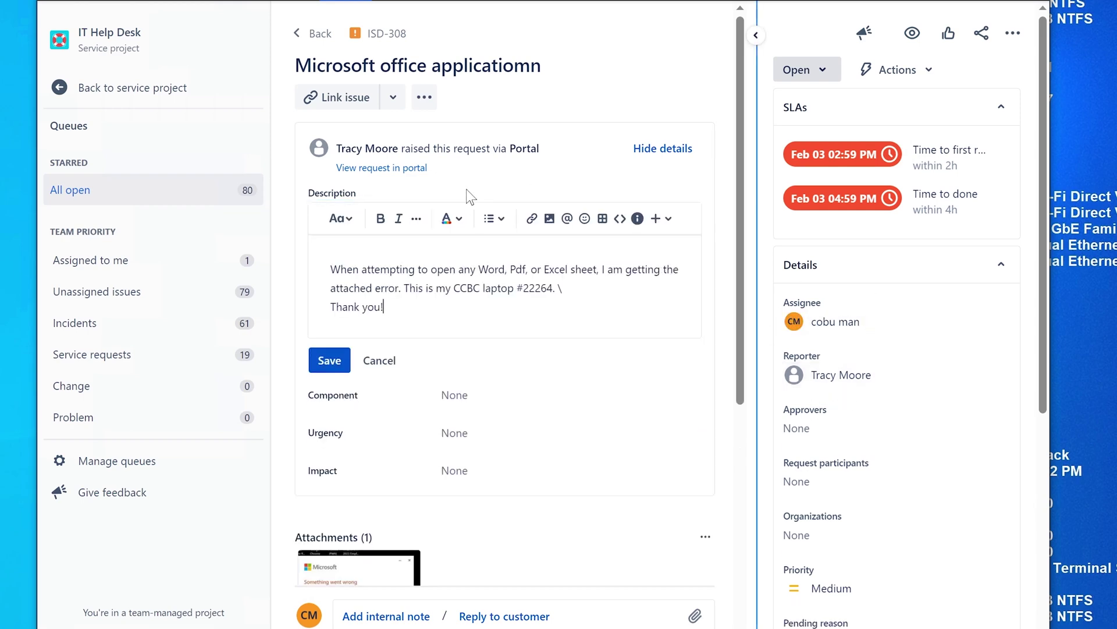
pyautogui.click(510, 269)
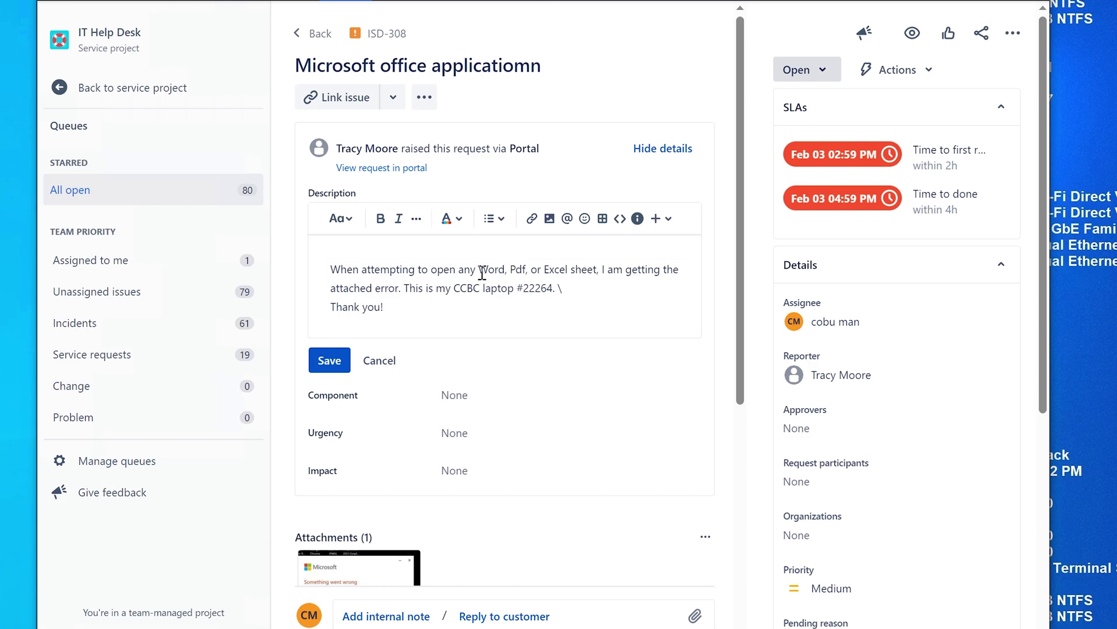
pyautogui.click(392, 361)
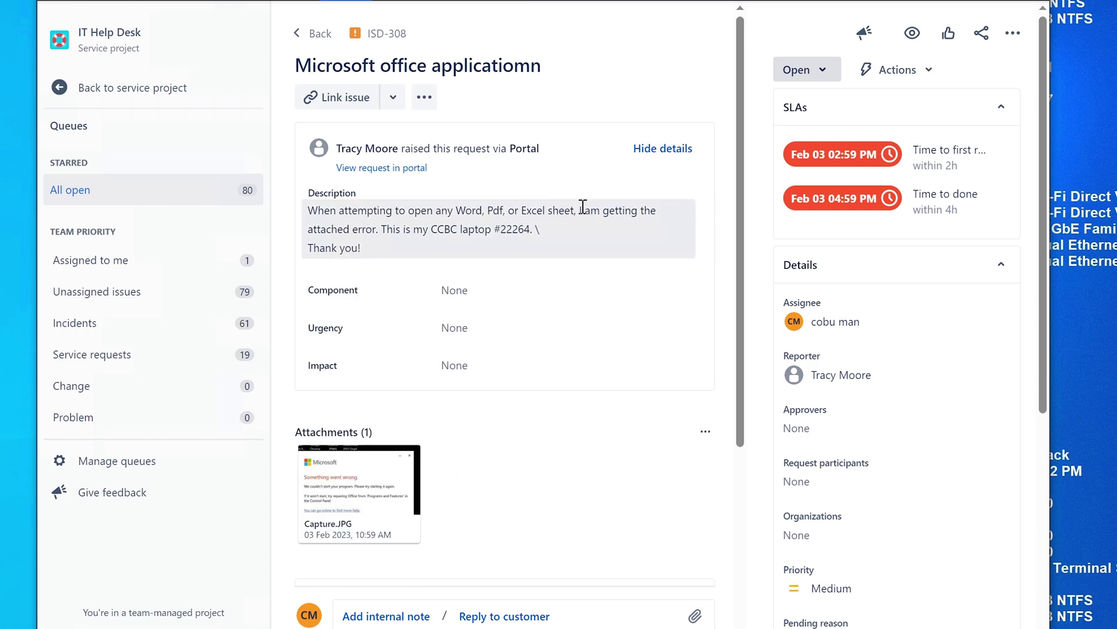
pyautogui.moveTo(576, 210); pyautogui.dragTo(362, 262)
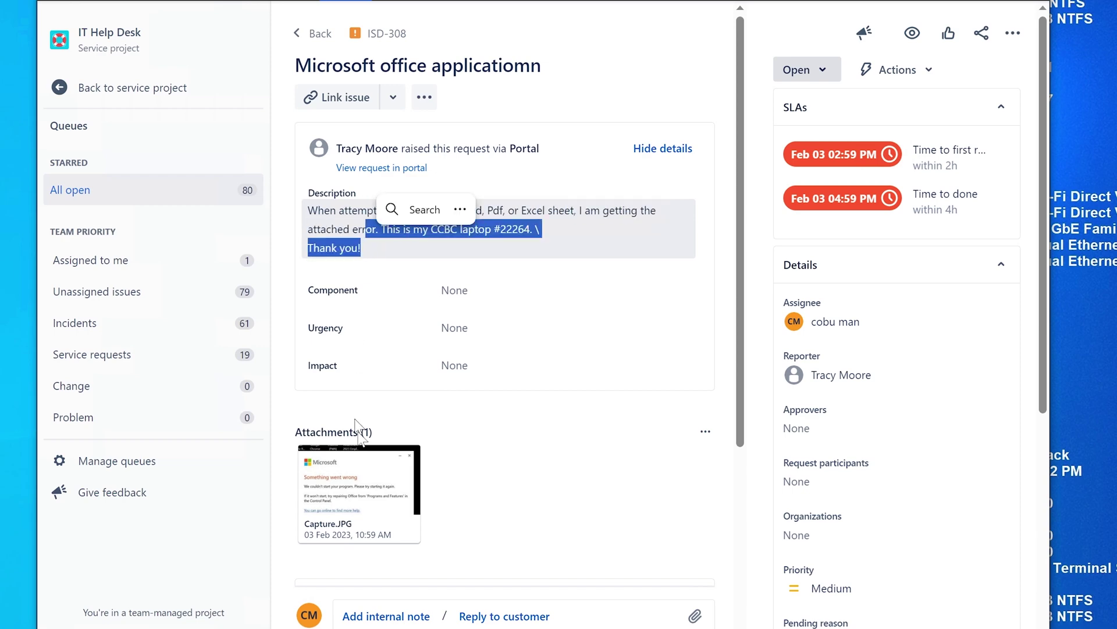
pyautogui.click(357, 481)
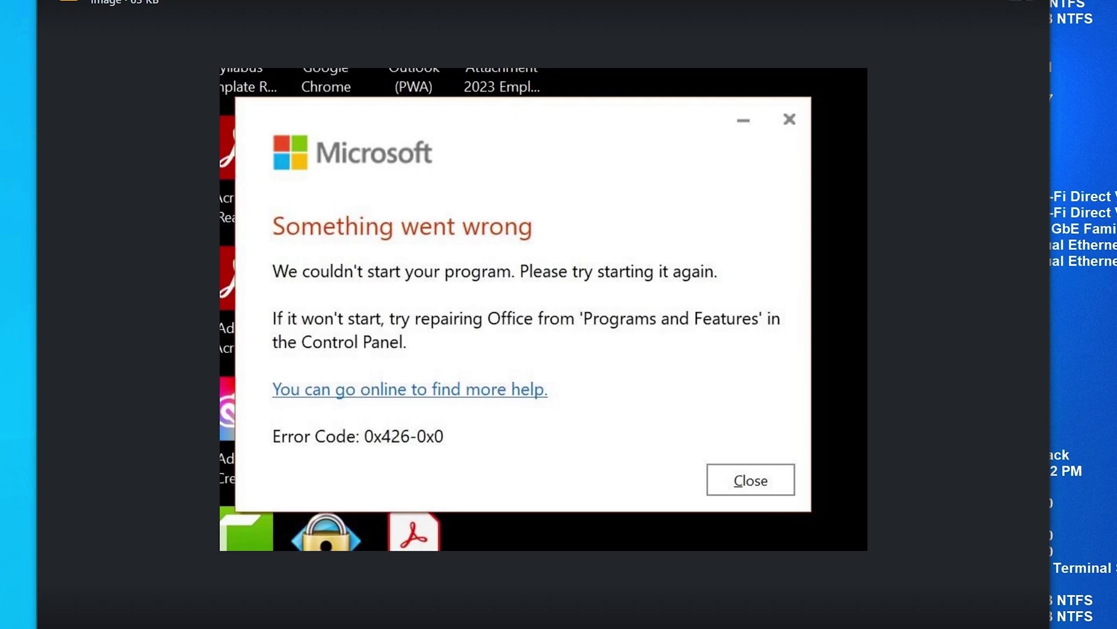
pyautogui.click(1023, 5)
pyautogui.click(330, 481)
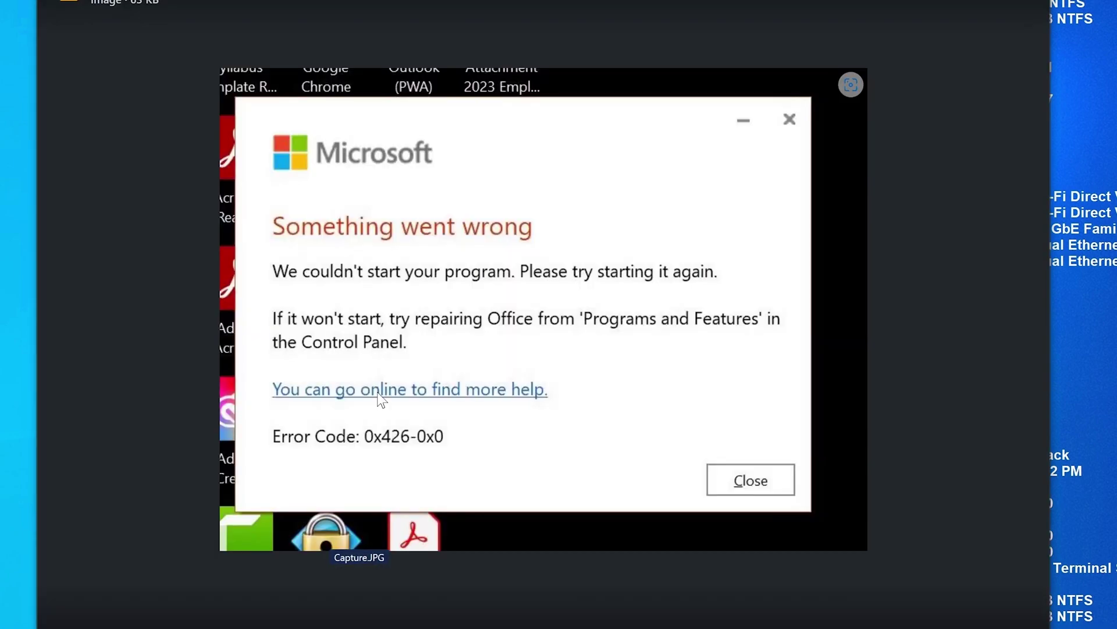
pyautogui.click(1023, 5)
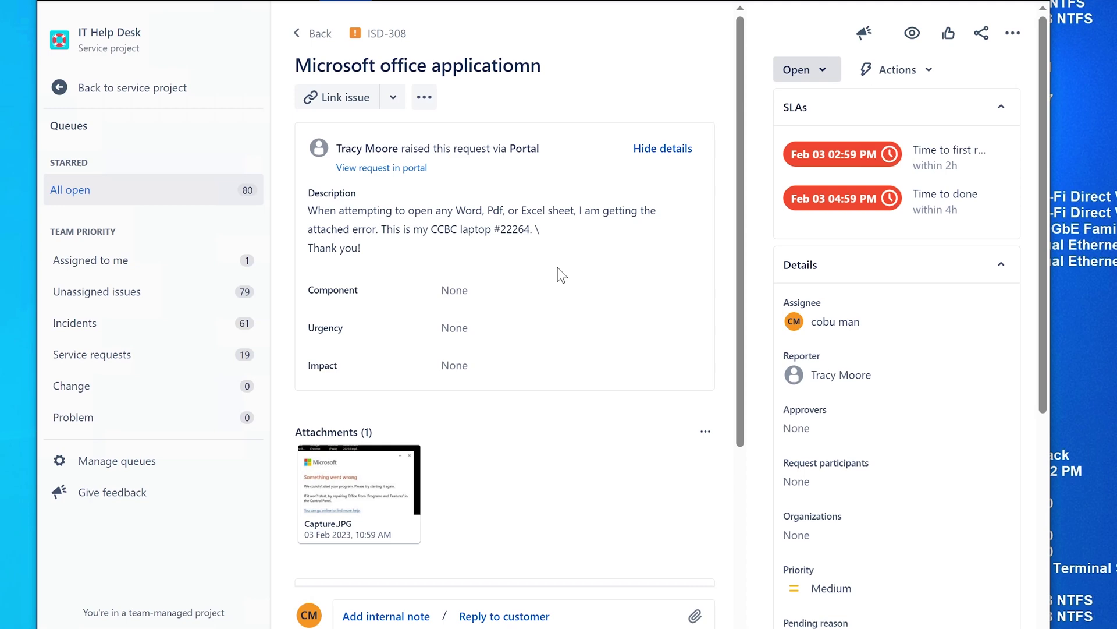
# Open Add or remove programs and filter the installed apps list for 'office'
pyautogui.press('super+s')
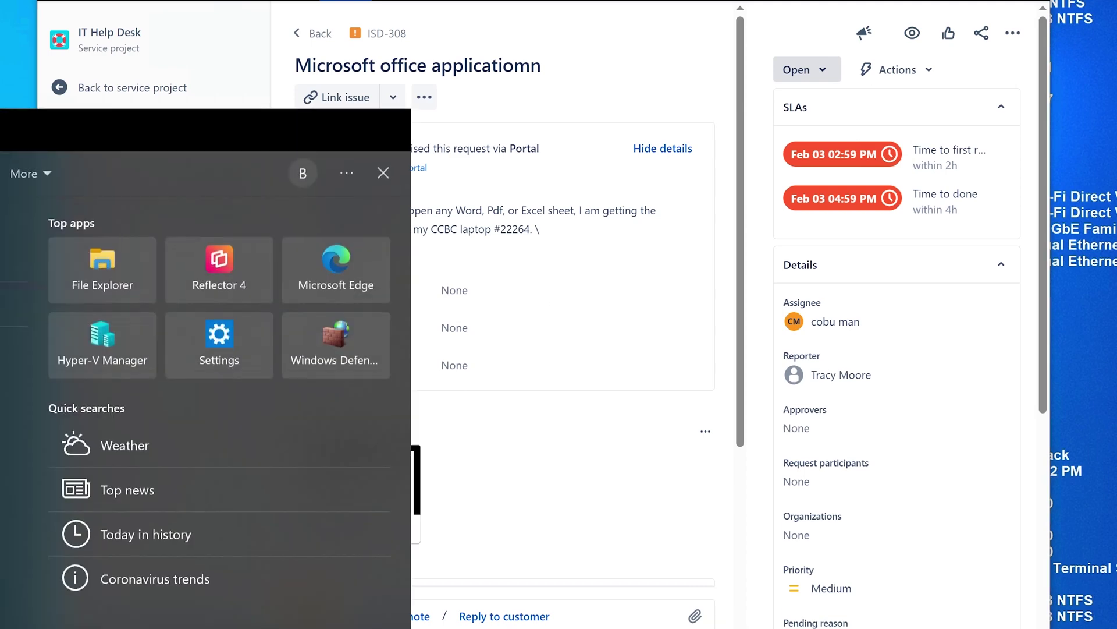
pyautogui.write('add')
pyautogui.press('Return')
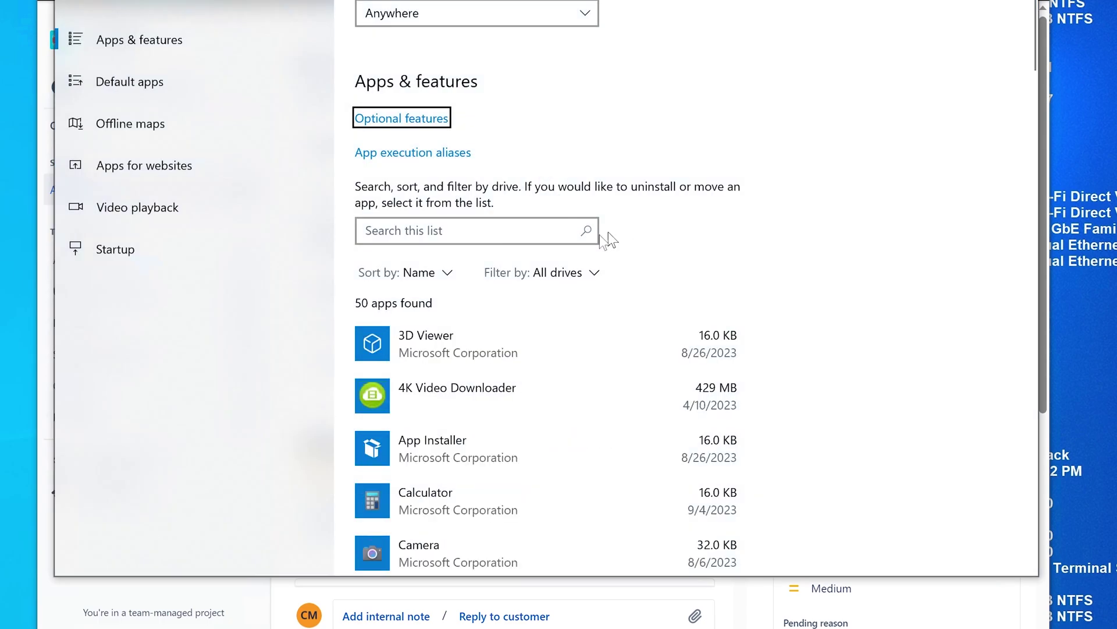
pyautogui.click(492, 241)
pyautogui.write('office')
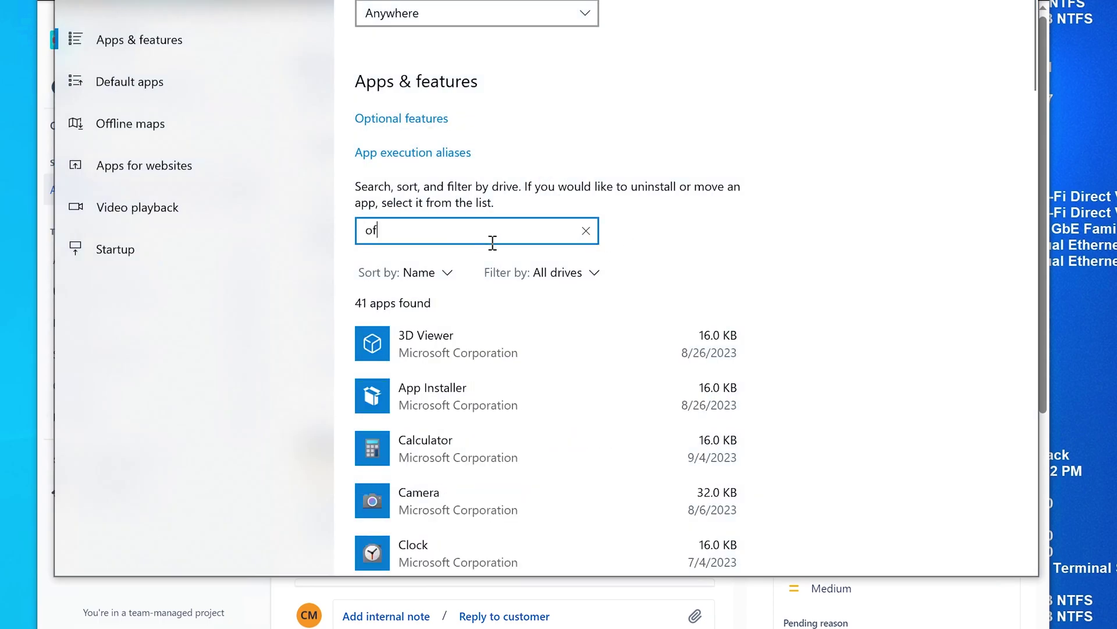
# Run Repair from Microsoft 365 (Office)'s advanced options
pyautogui.click(464, 344)
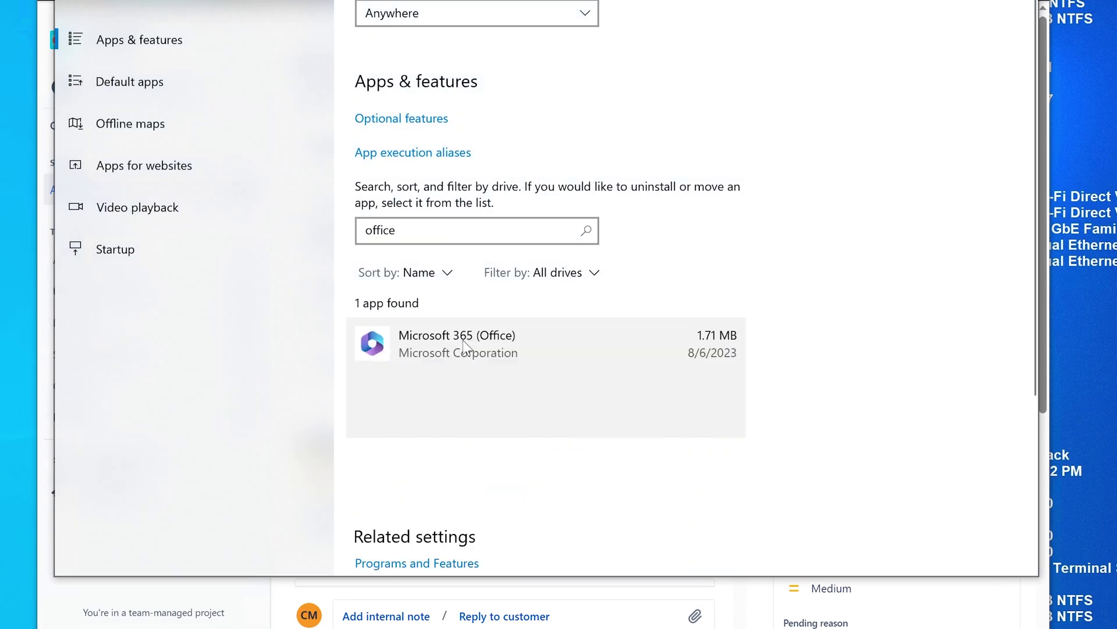
pyautogui.click(444, 371)
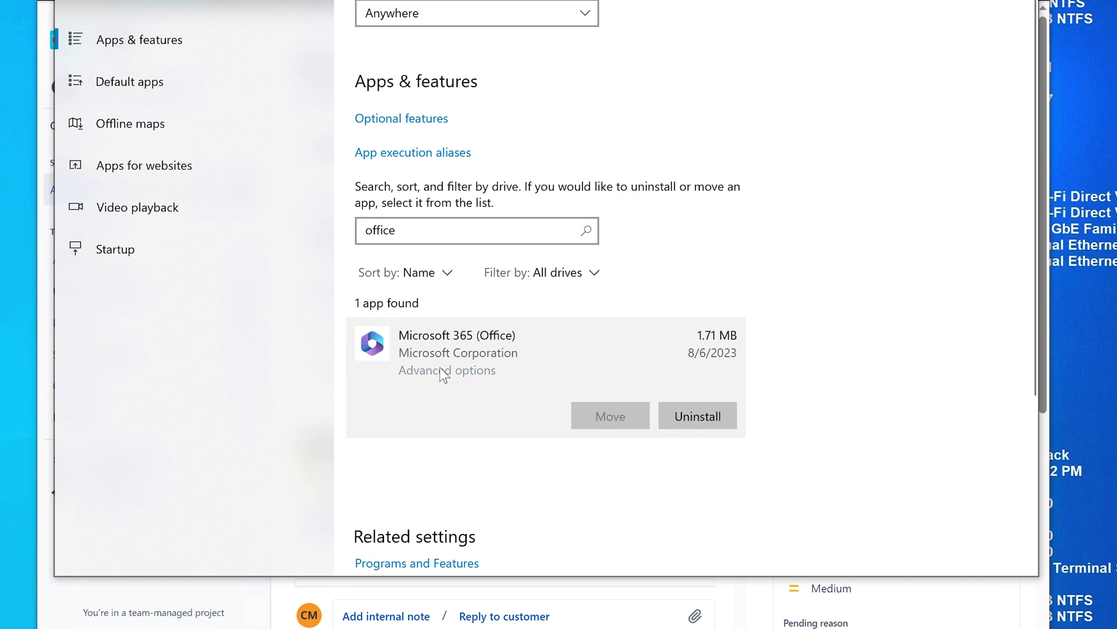
pyautogui.scroll(-10, 441, 373)
pyautogui.scroll(5, 438, 373)
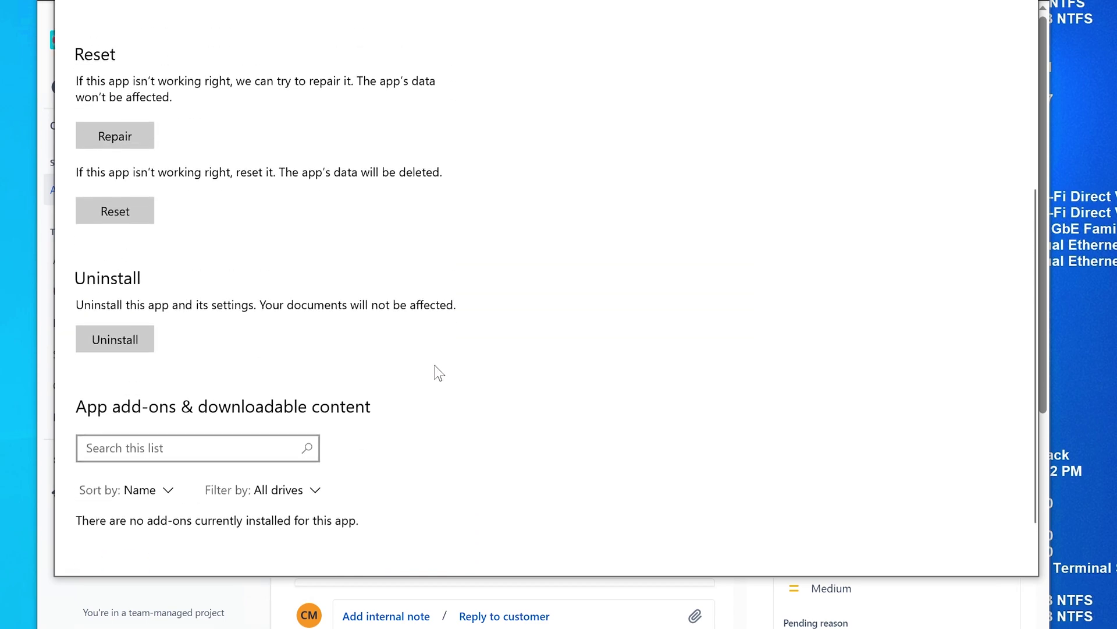
pyautogui.click(119, 353)
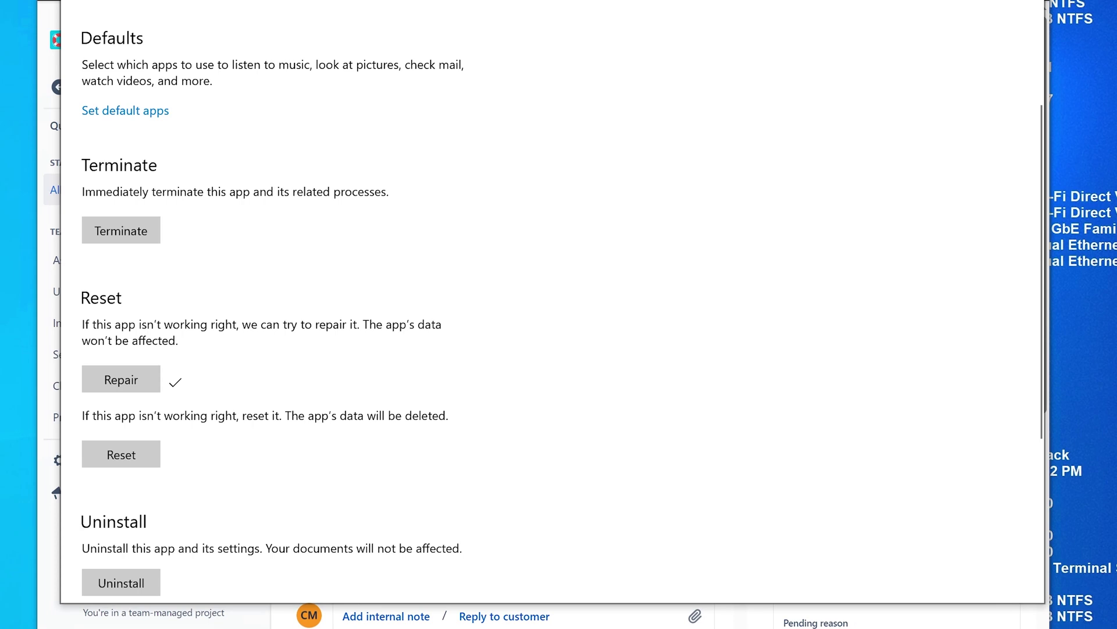
# Search the installed apps list for 'office', expand Microsoft 365 (Office), then return to Jira
pyautogui.hotkey('alt', 'Left')
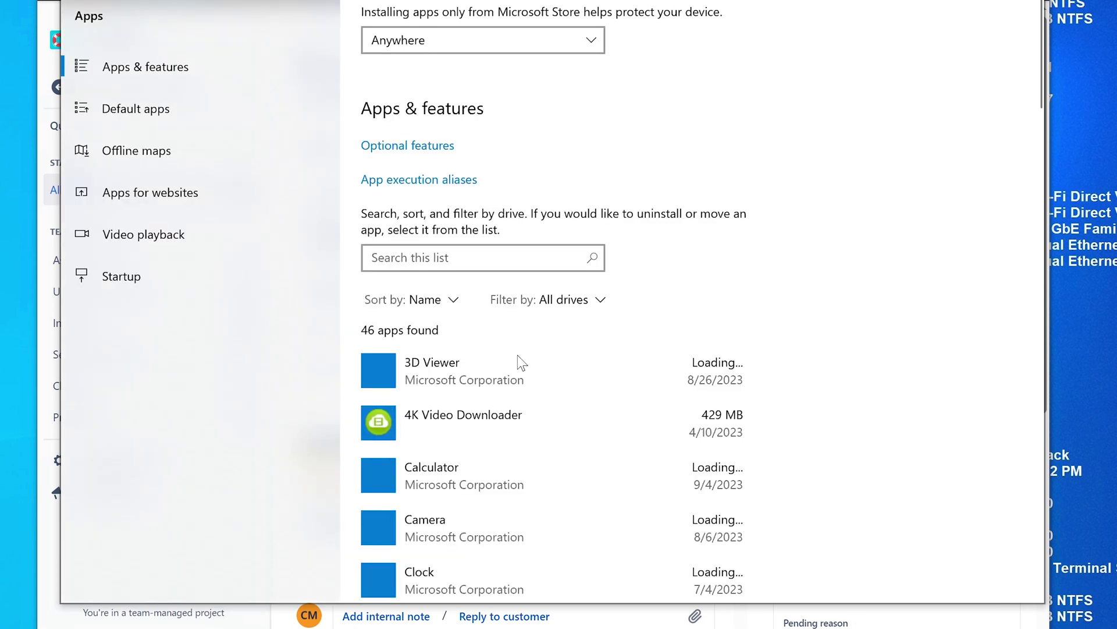
pyautogui.click(495, 260)
pyautogui.write('office')
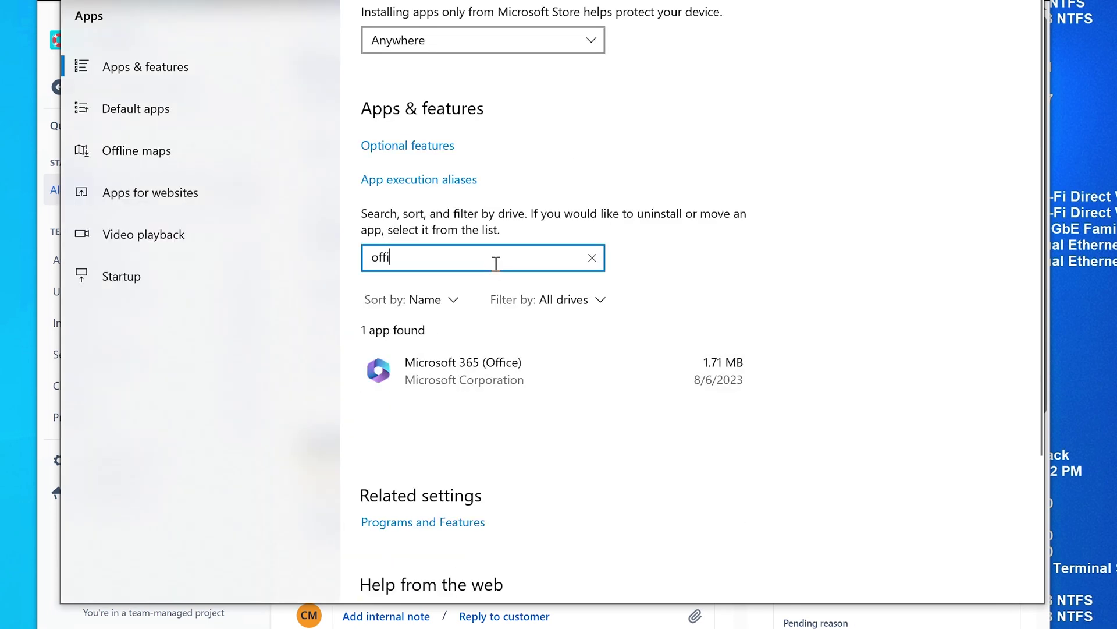
pyautogui.click(529, 355)
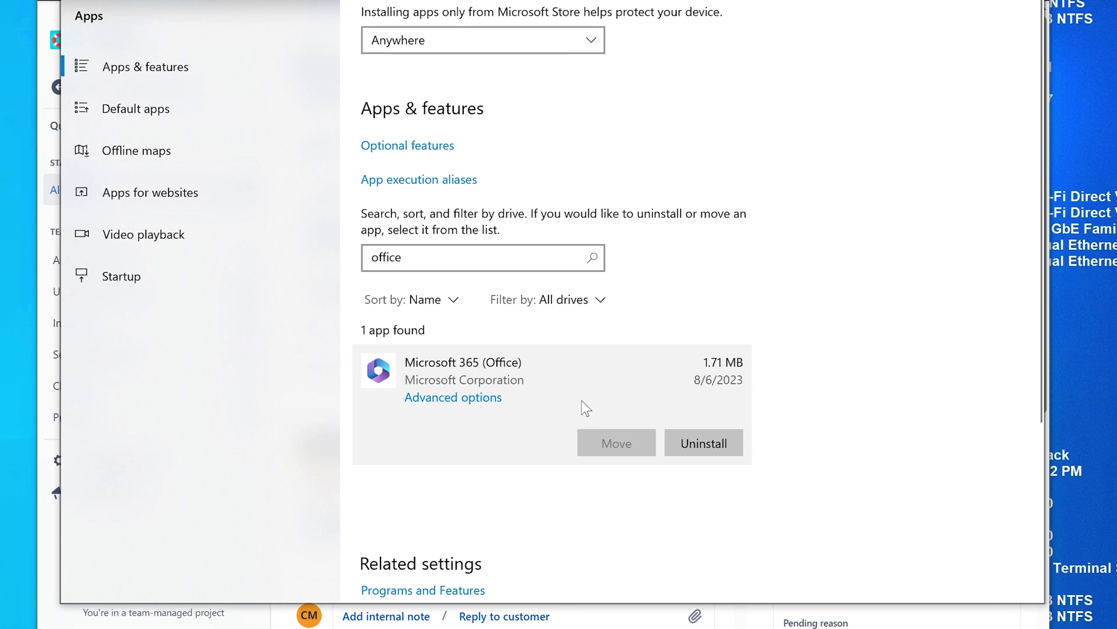
pyautogui.hotkey('alt', 'Tab')
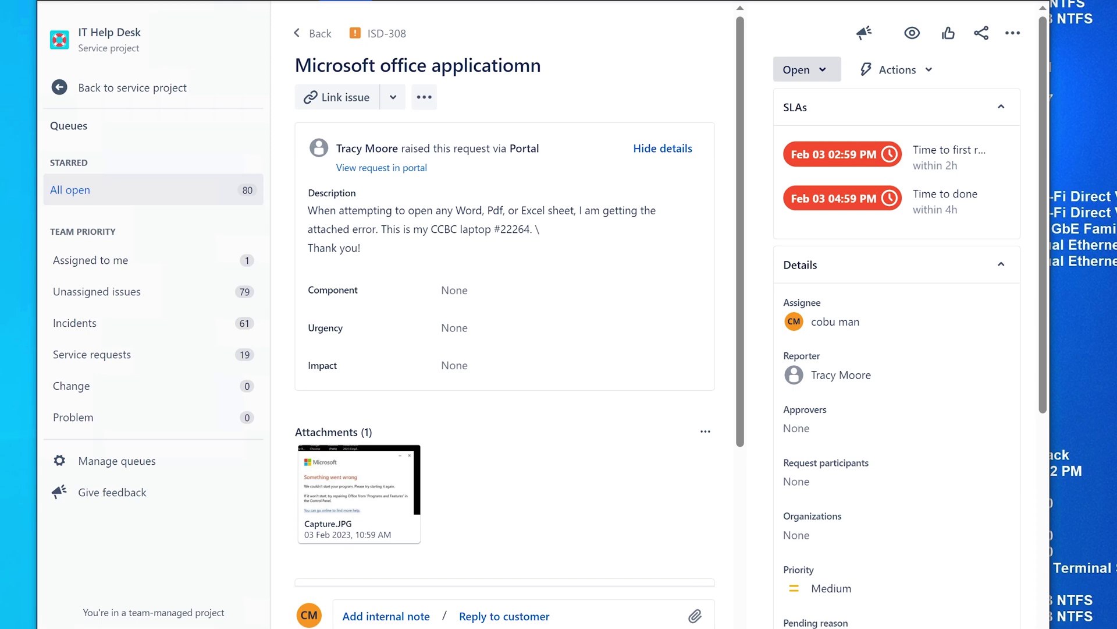
# Google 'download office 365' in a new tab and open the Microsoft Support reinstall article
pyautogui.hotkey('ctrl', 't')
pyautogui.write('g')
pyautogui.press('Return')
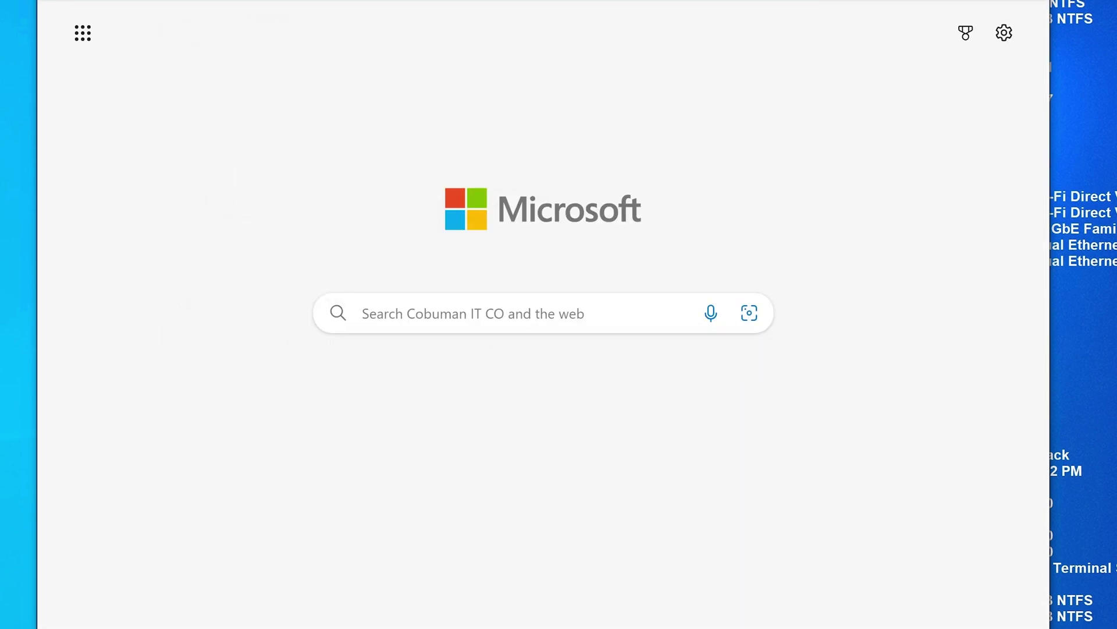
pyautogui.write('downlo')
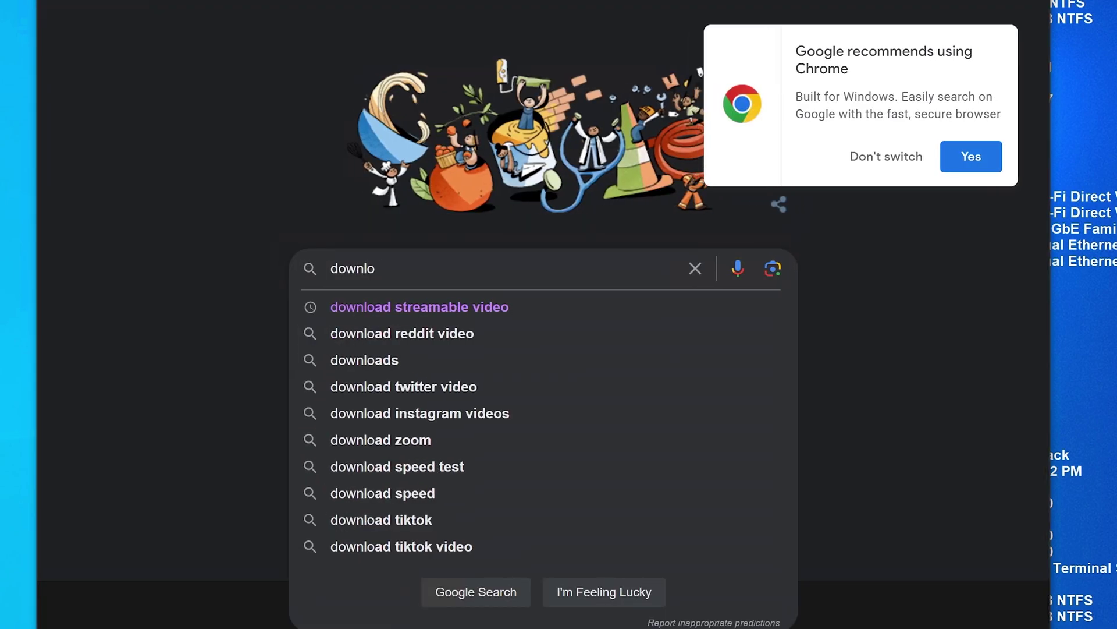
pyautogui.write('ad office 365')
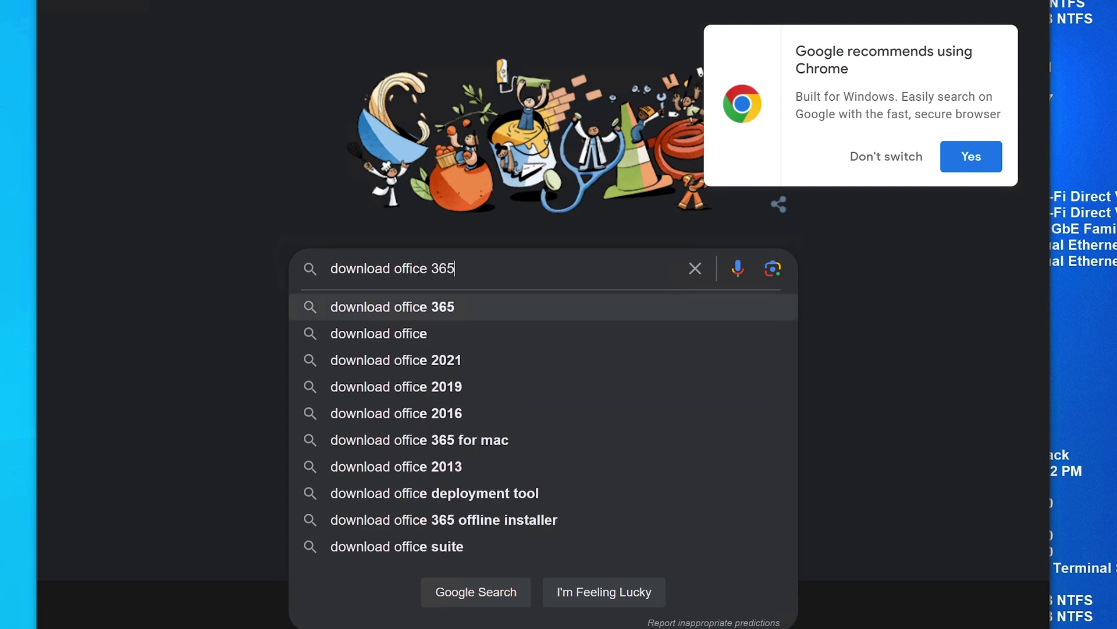
pyautogui.press('Return')
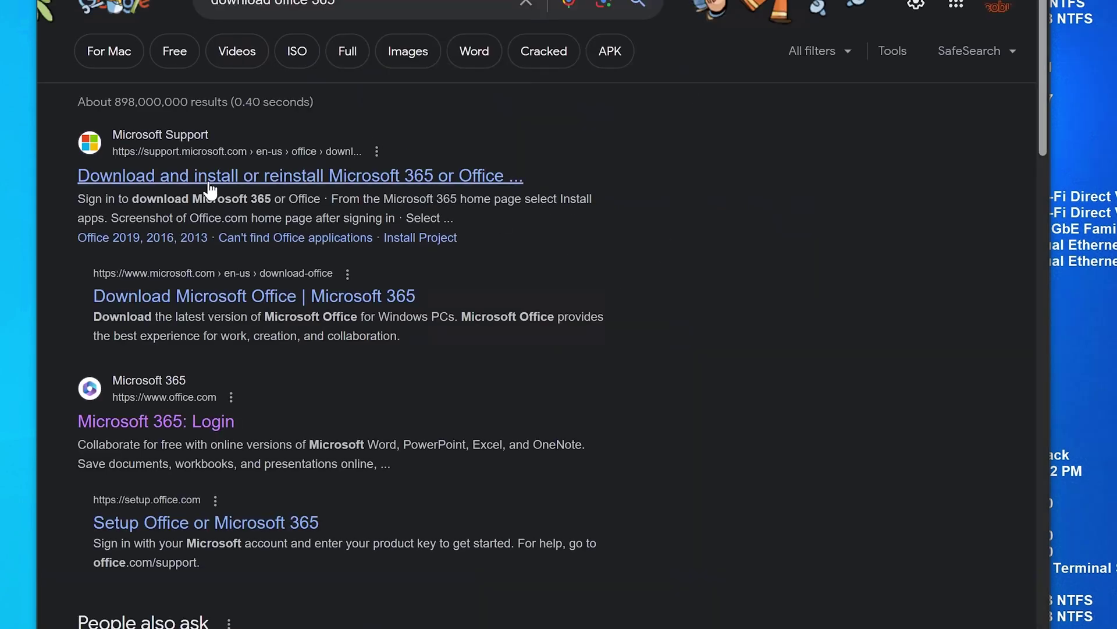
pyautogui.click(238, 178)
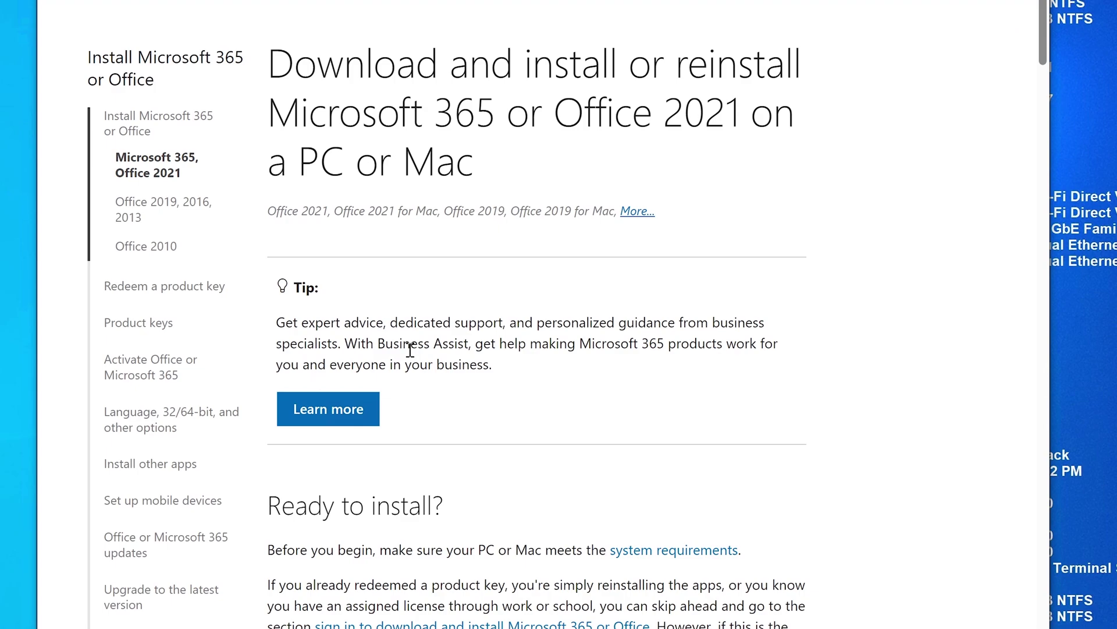
# Scroll through the Install Office article down to the Activate section
pyautogui.scroll(-5, 765, 236)
pyautogui.scroll(-12, 761, 228)
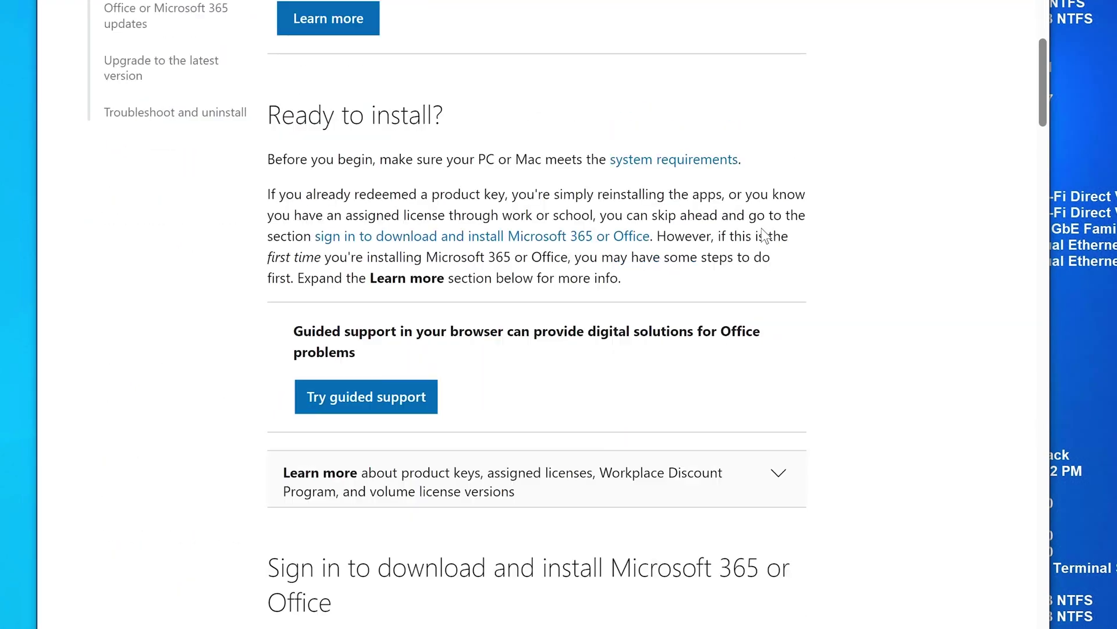
pyautogui.scroll(-2, 761, 229)
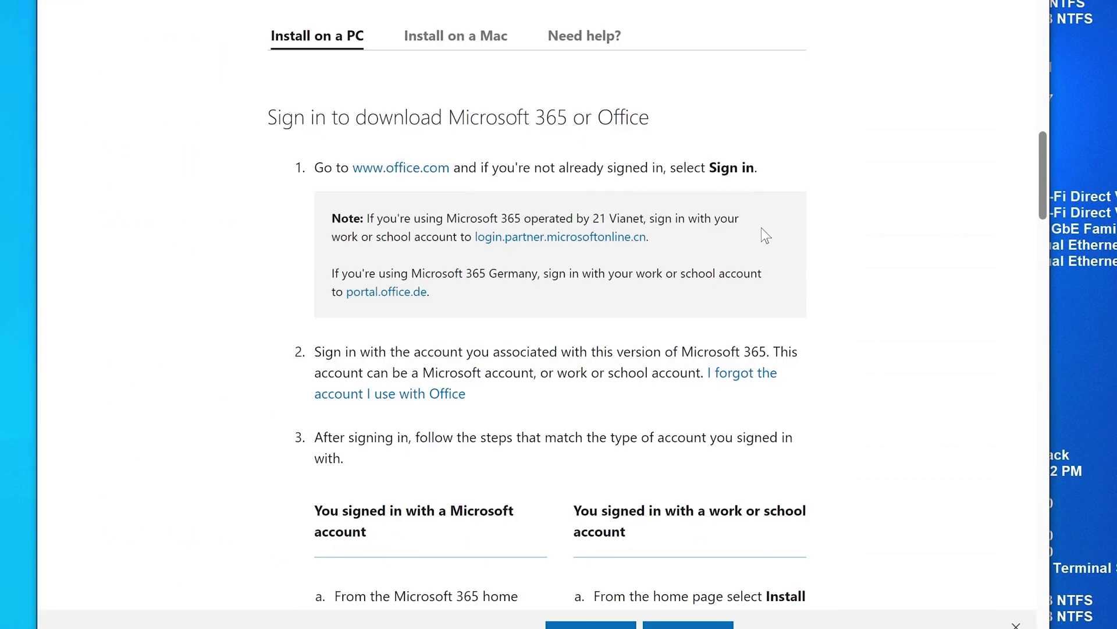
pyautogui.scroll(-4, 656, 242)
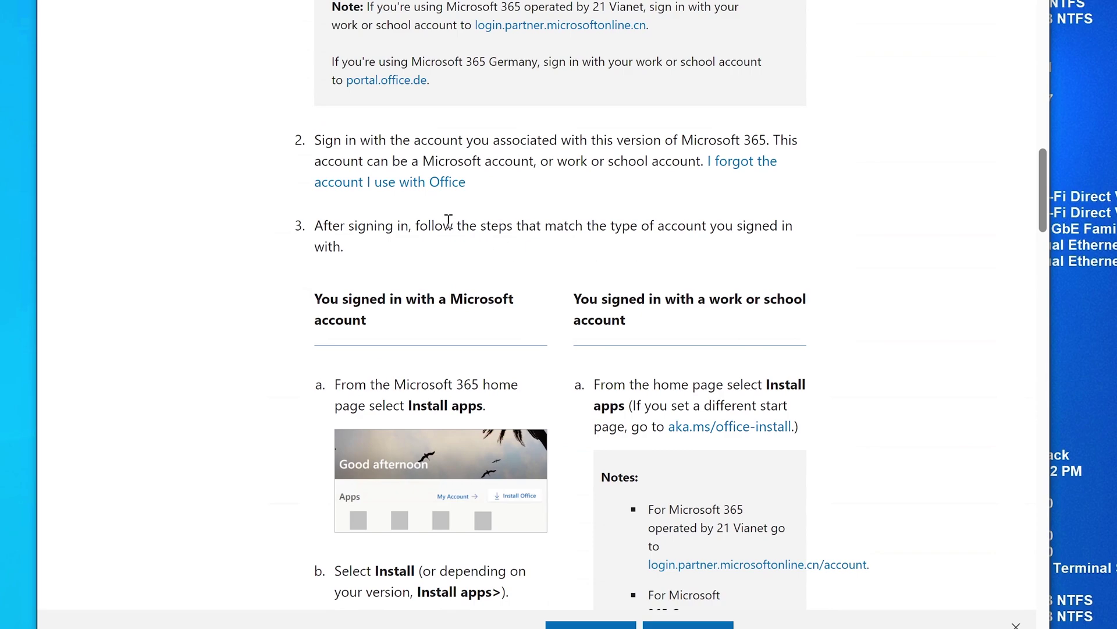
pyautogui.scroll(4, 425, 197)
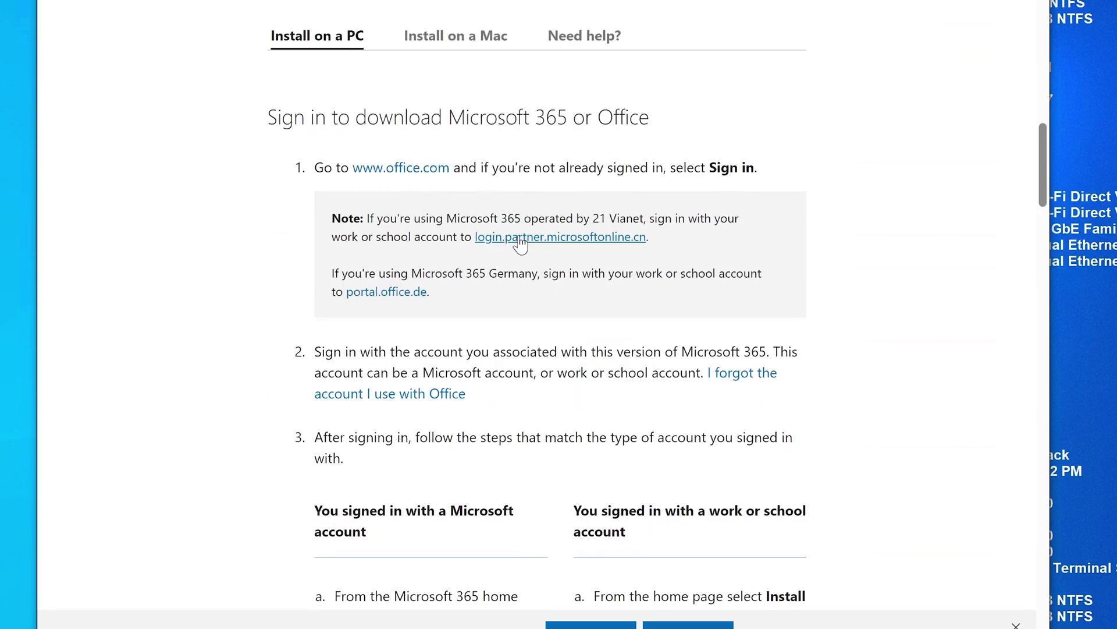
pyautogui.scroll(-18, 502, 327)
pyautogui.scroll(-15, 500, 329)
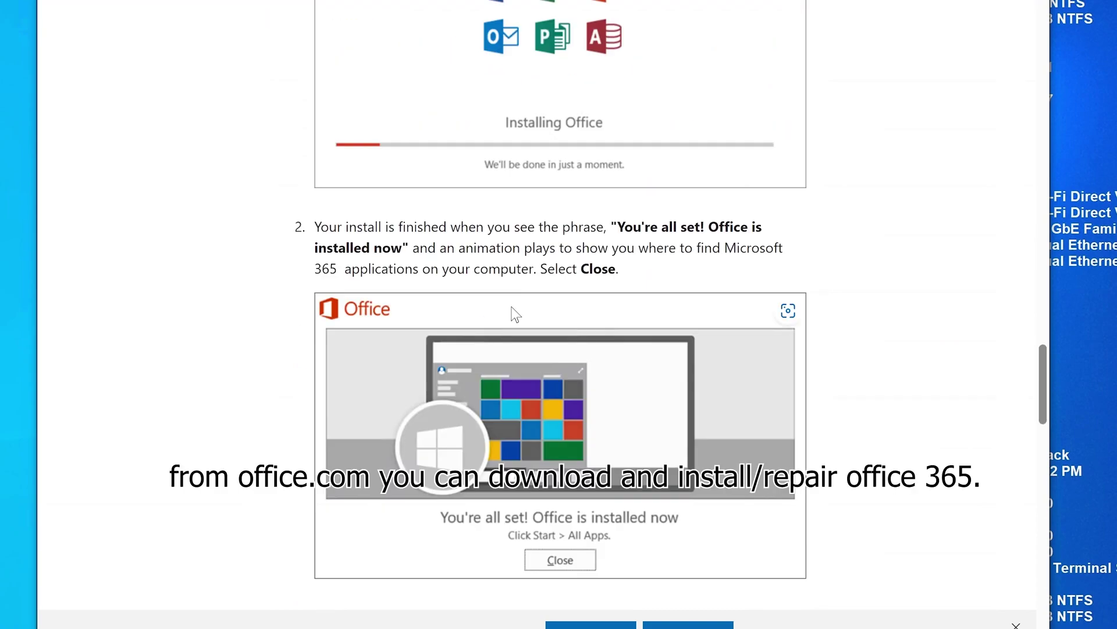
pyautogui.scroll(-7, 506, 317)
pyautogui.scroll(11, 511, 309)
pyautogui.scroll(-16, 570, 169)
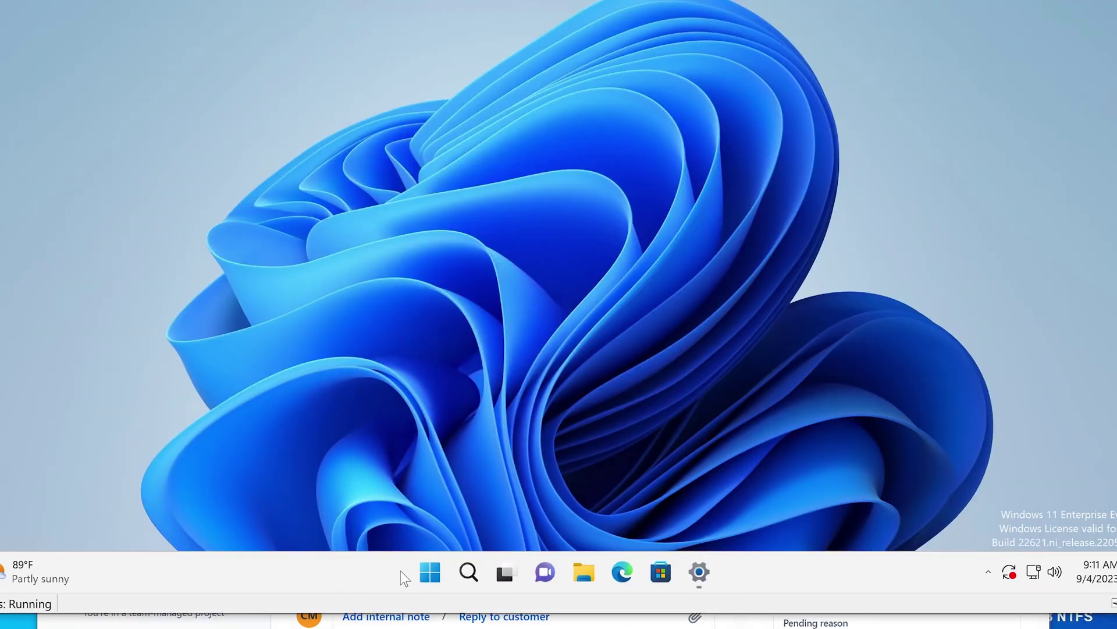
# Search Windows for 'software' to find Add or remove programs, then clear the query and close search
pyautogui.click(465, 572)
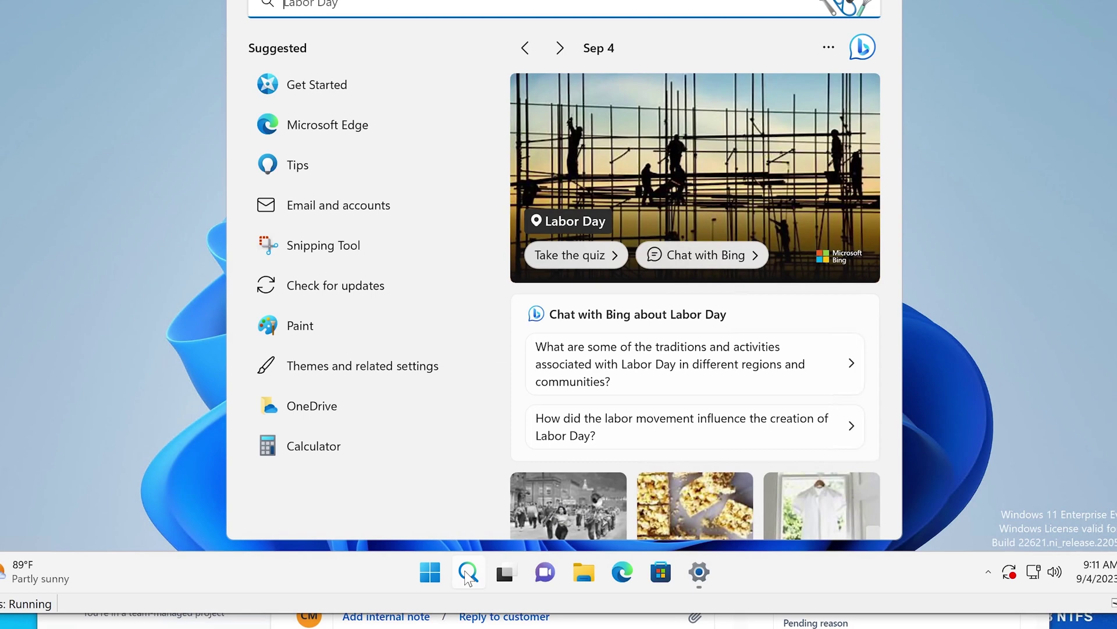
pyautogui.write('s')
pyautogui.press('BackSpace')
pyautogui.write('q')
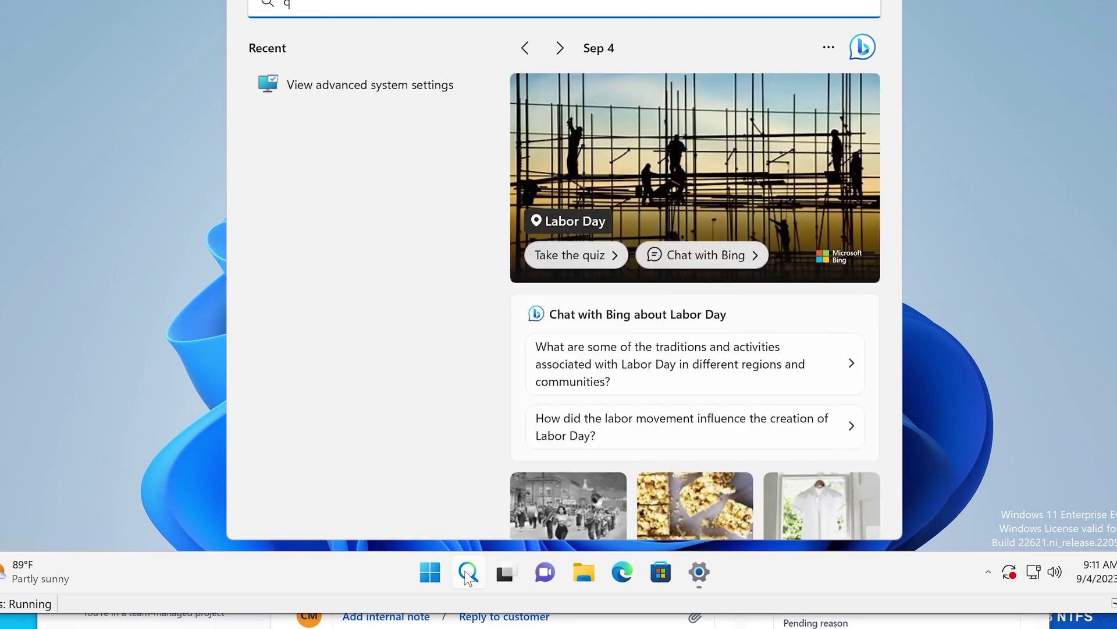
pyautogui.write('cm')
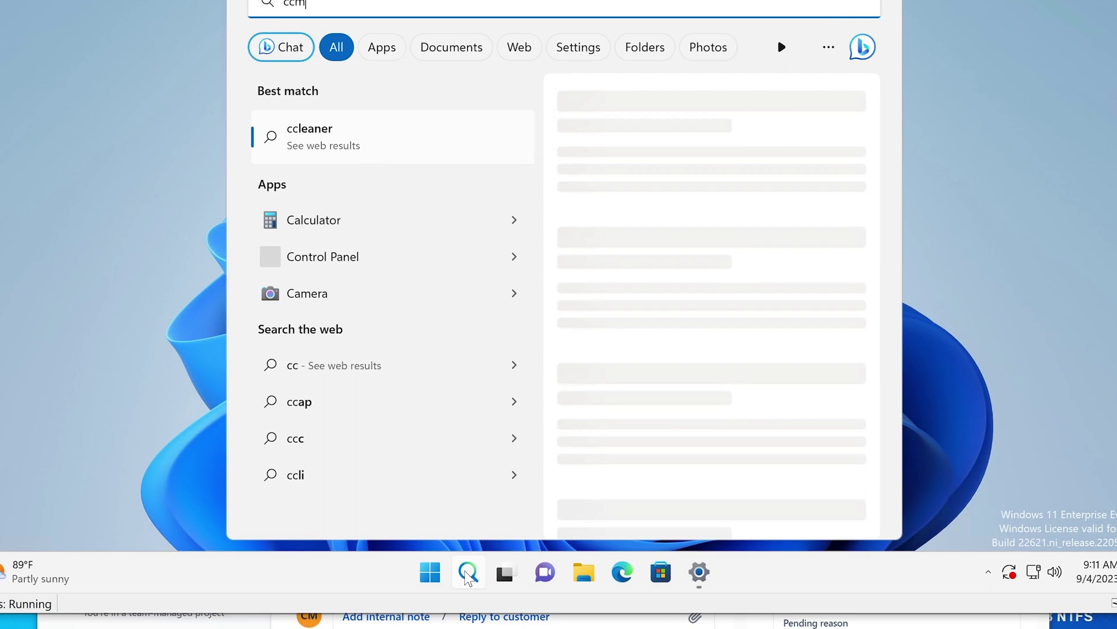
pyautogui.press('BackSpace')
pyautogui.press('BackSpace')
pyautogui.press('BackSpace')
pyautogui.write('s')
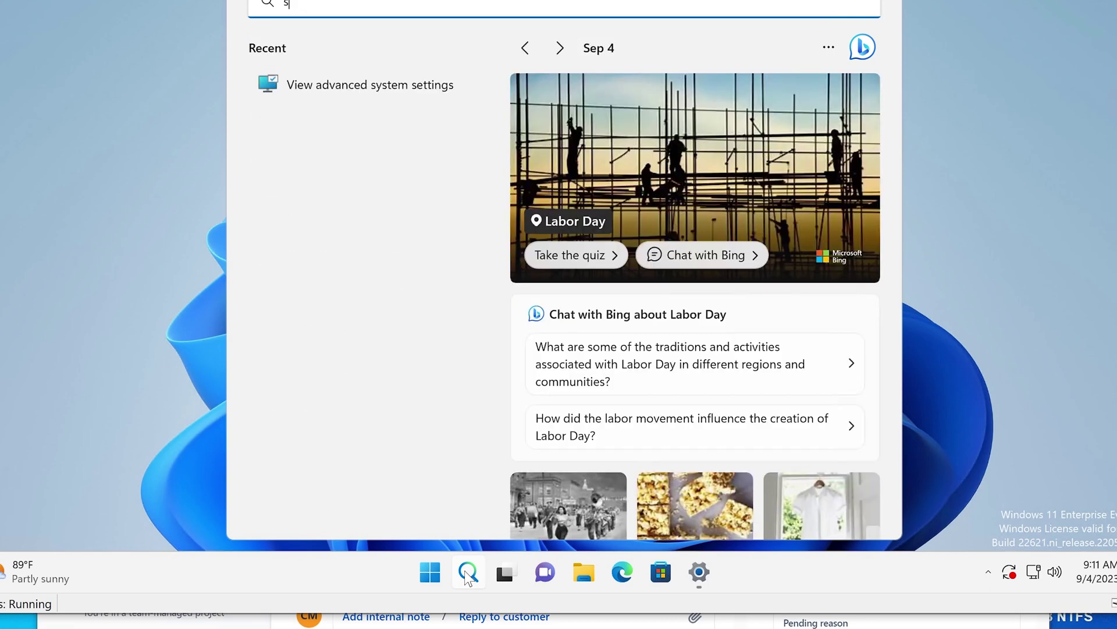
pyautogui.write('oftwar')
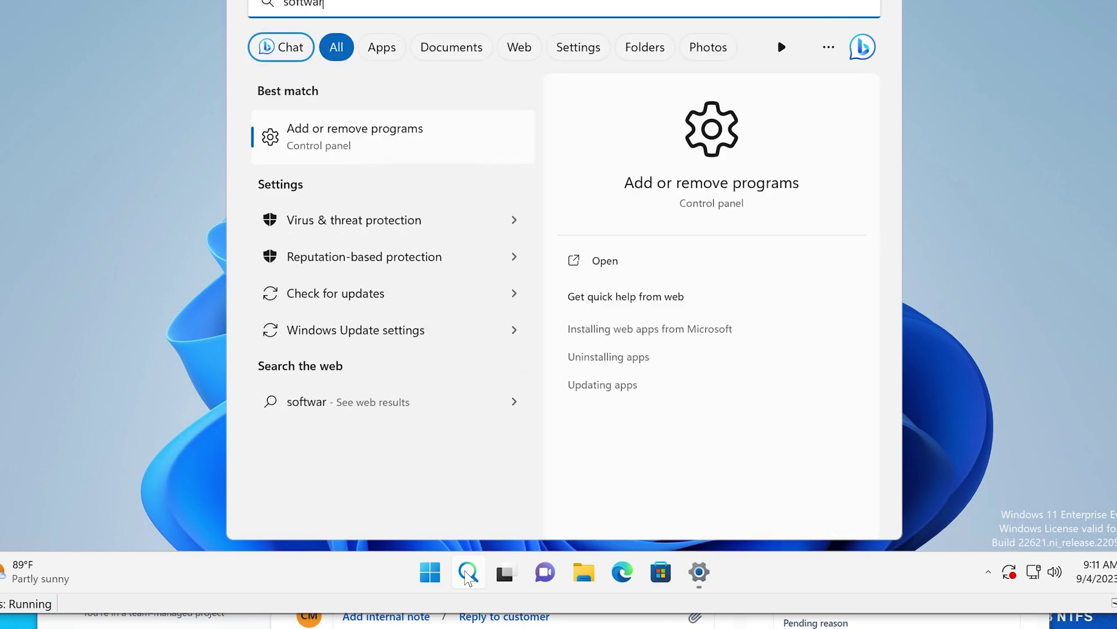
pyautogui.write('e')
pyautogui.press('BackSpace')
pyautogui.press('BackSpace')
pyautogui.press('BackSpace')
pyautogui.press('BackSpace')
pyautogui.press('BackSpace')
pyautogui.press('BackSpace')
pyautogui.press('BackSpace')
pyautogui.press('BackSpace')
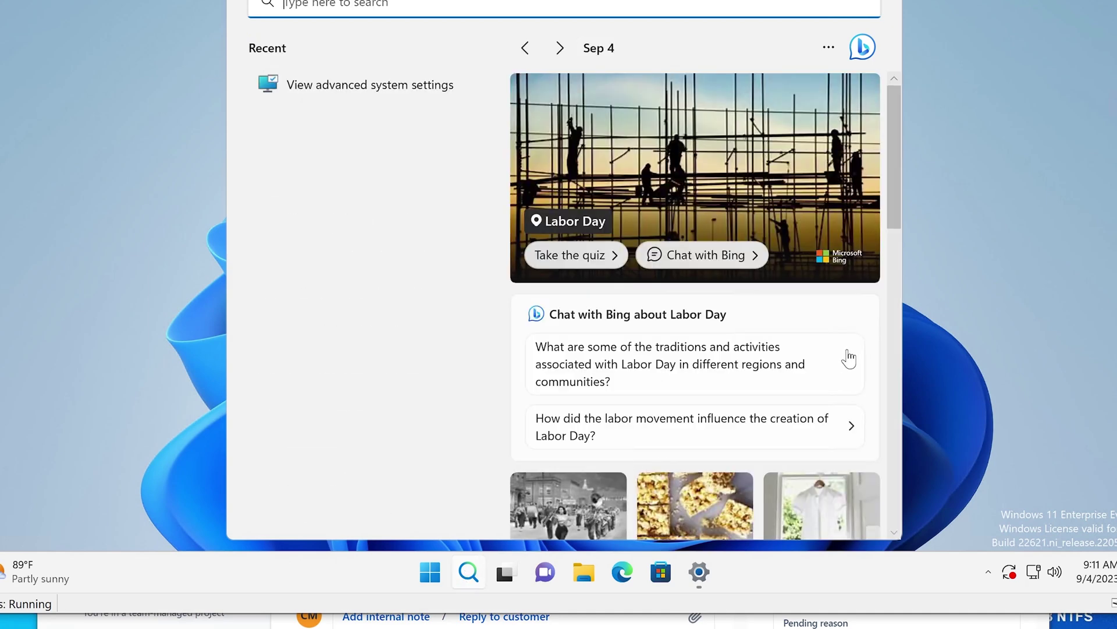
pyautogui.click(944, 281)
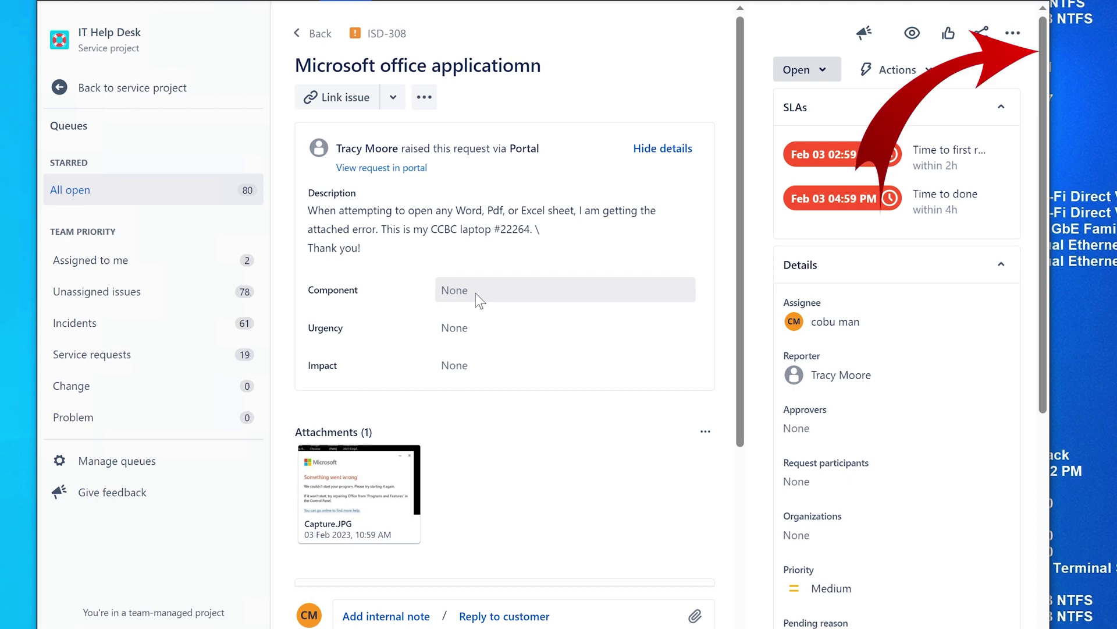
# Open a 'Reply to customer' comment in the Activity section of ISD-308
pyautogui.scroll(-5, 478, 297)
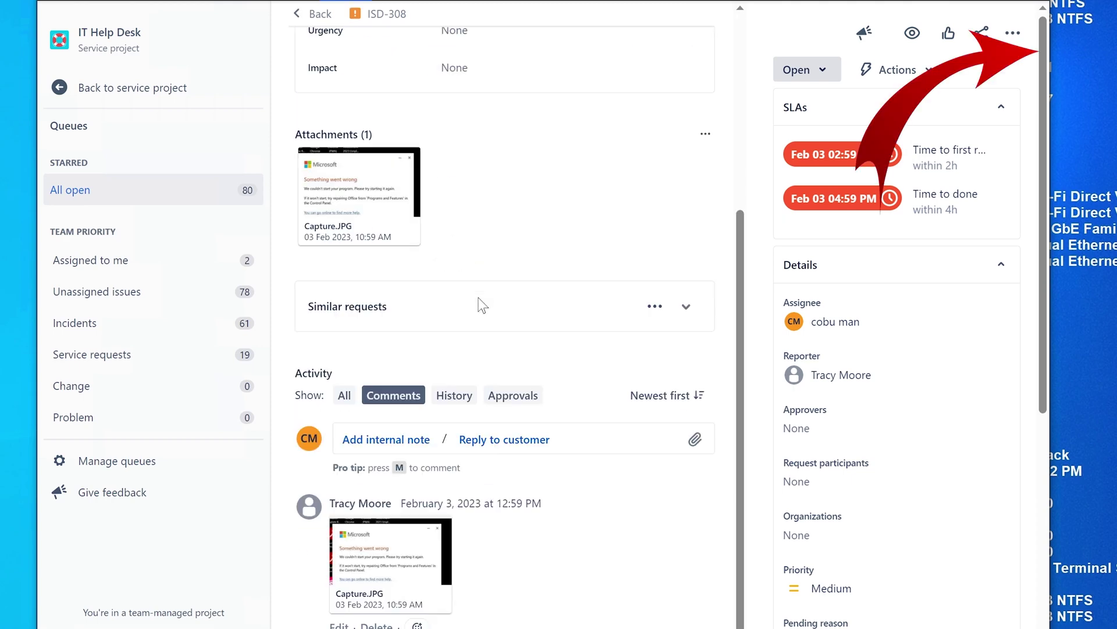
pyautogui.click(501, 441)
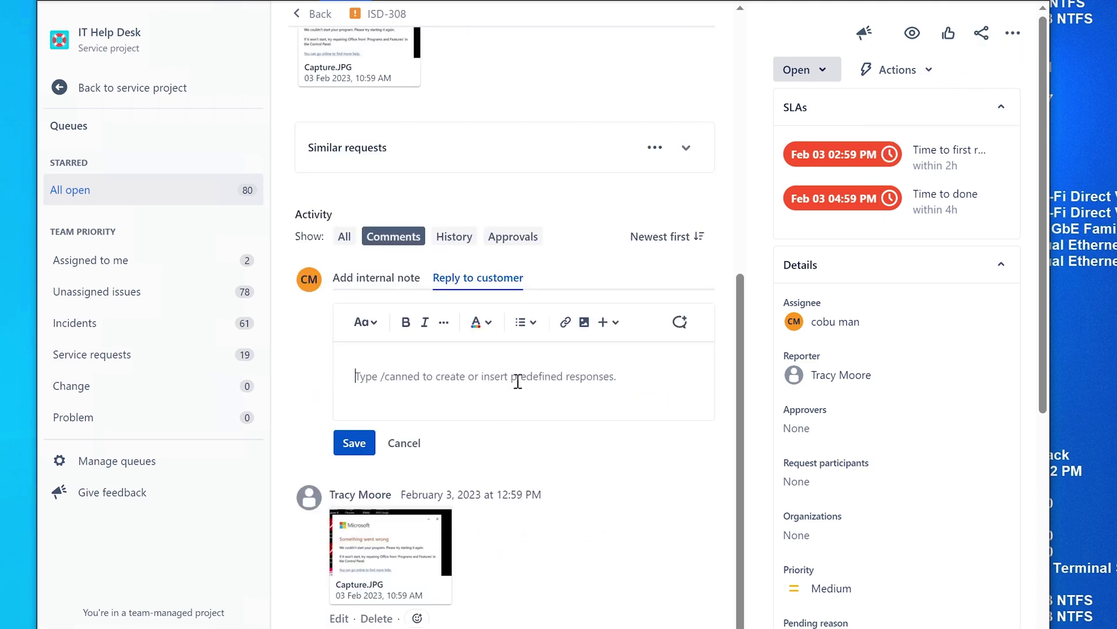
# Write the reply: repair Office from add/remove programs, or download and install it from office.com after login
pyautogui.write('I')
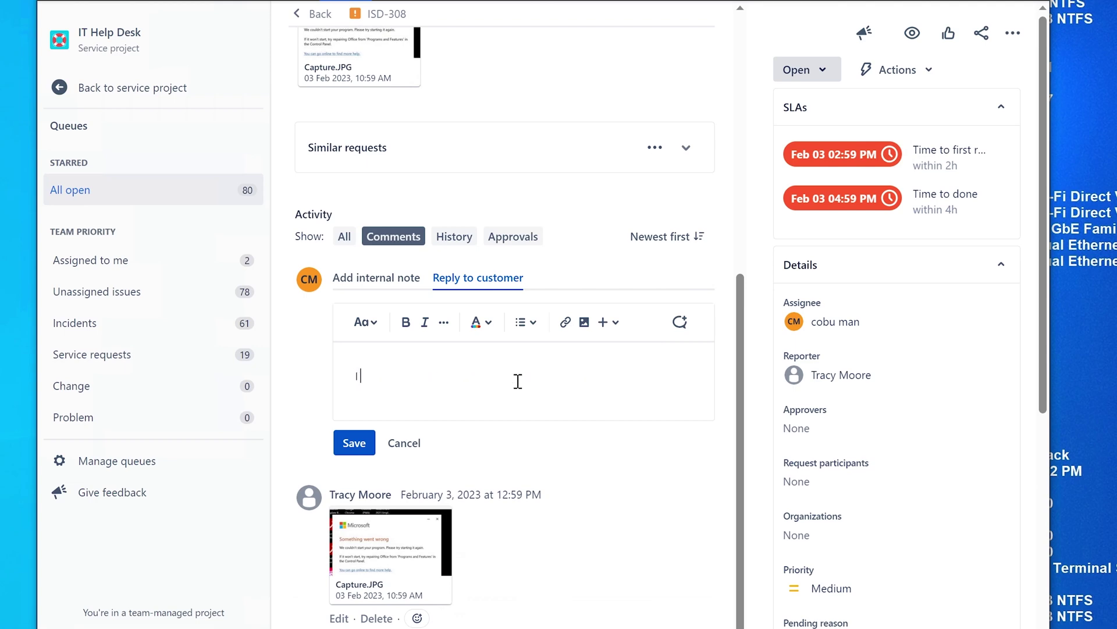
pyautogui.write(' would tr')
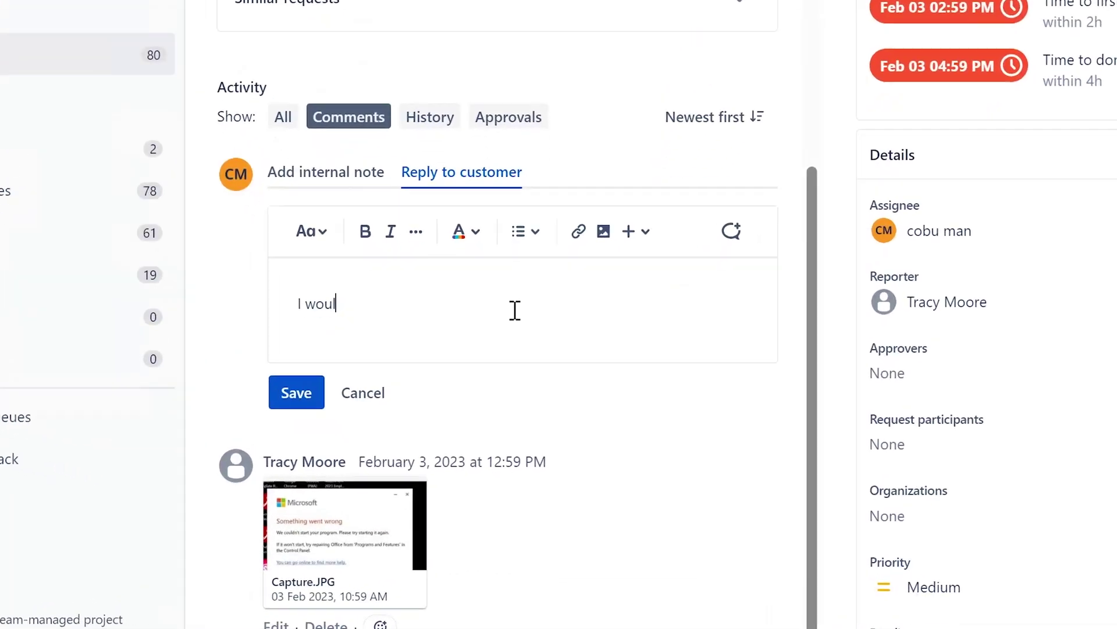
pyautogui.write('y repai')
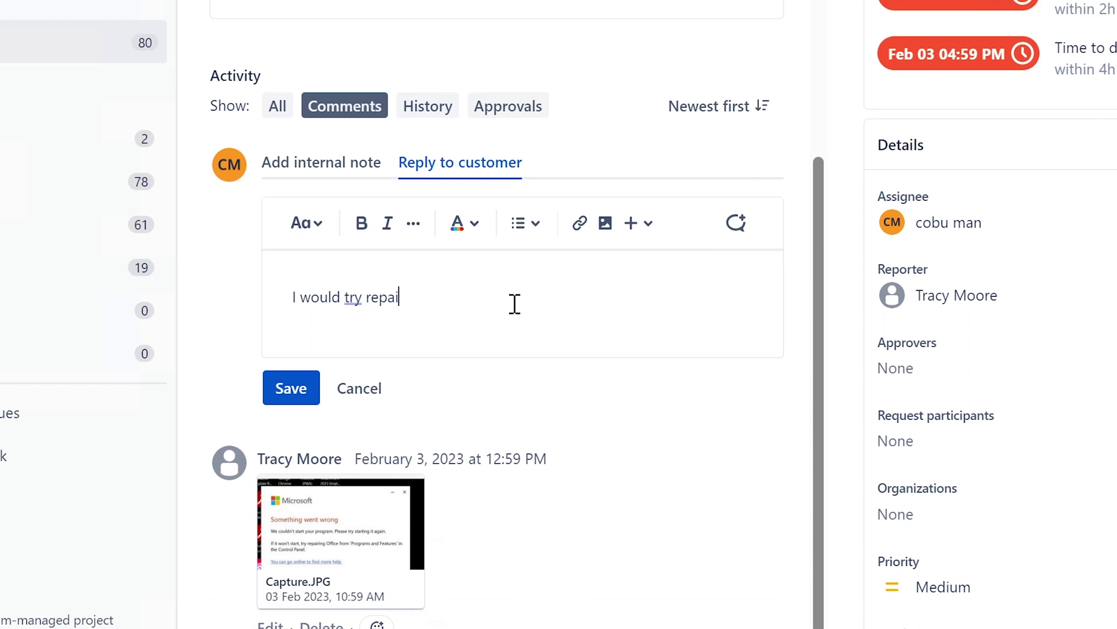
pyautogui.write('ring the office sui')
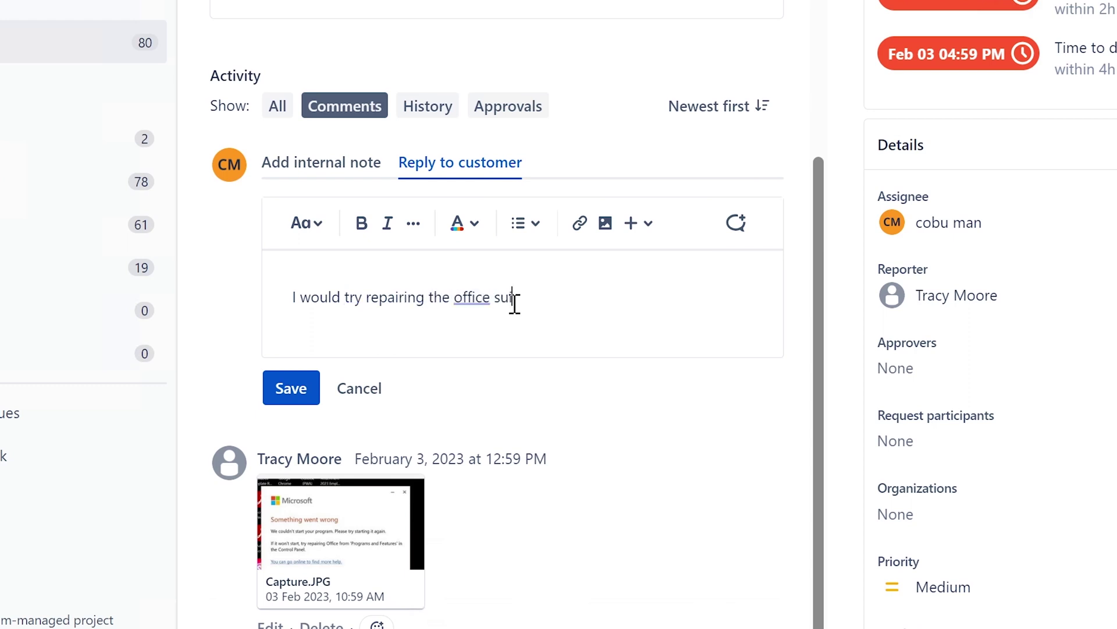
pyautogui.write('te from add/remove pro')
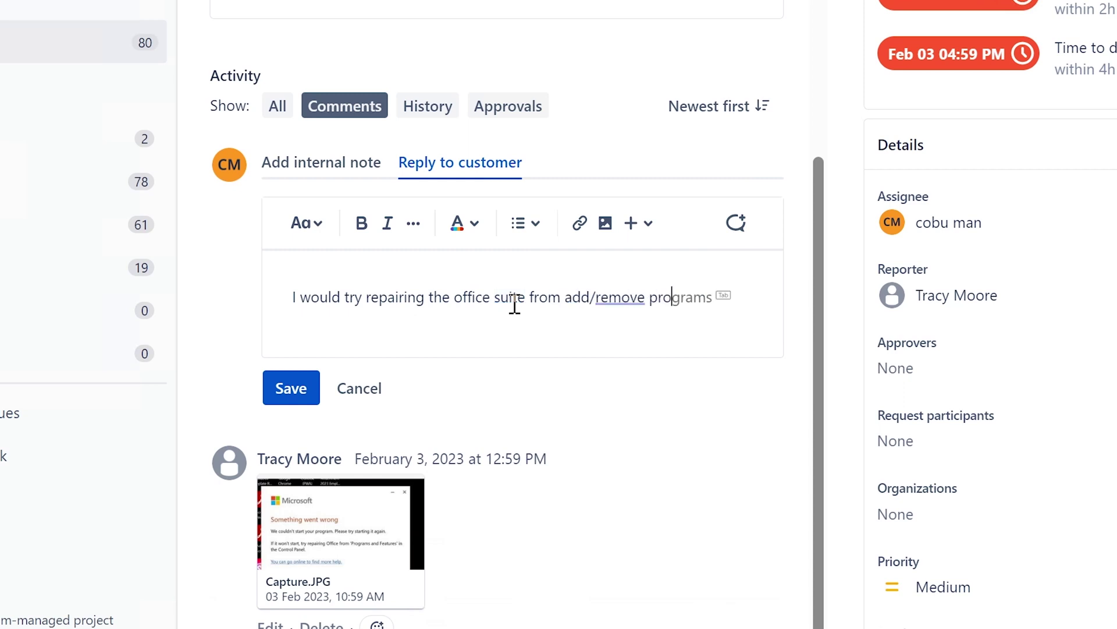
pyautogui.write('grams. You can a')
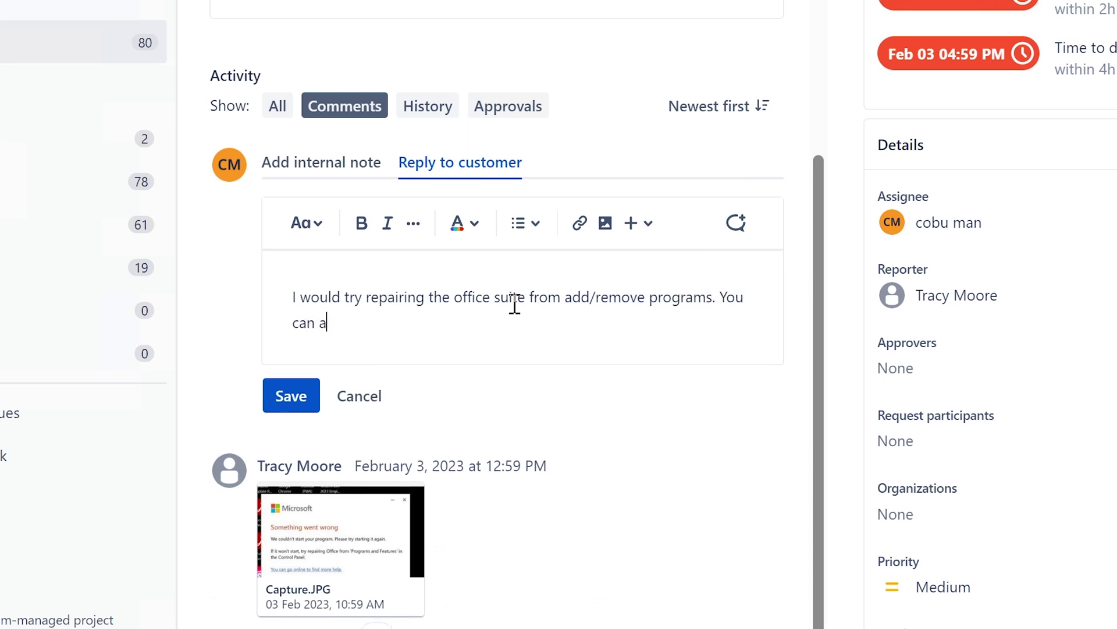
pyautogui.write('slo man')
pyautogui.press('BackSpace')
pyautogui.press('BackSpace')
pyautogui.press('BackSpace')
pyautogui.press('BackSpace')
pyautogui.press('BackSpace')
pyautogui.press('BackSpace')
pyautogui.press('BackSpace')
pyautogui.write('lso manually ')
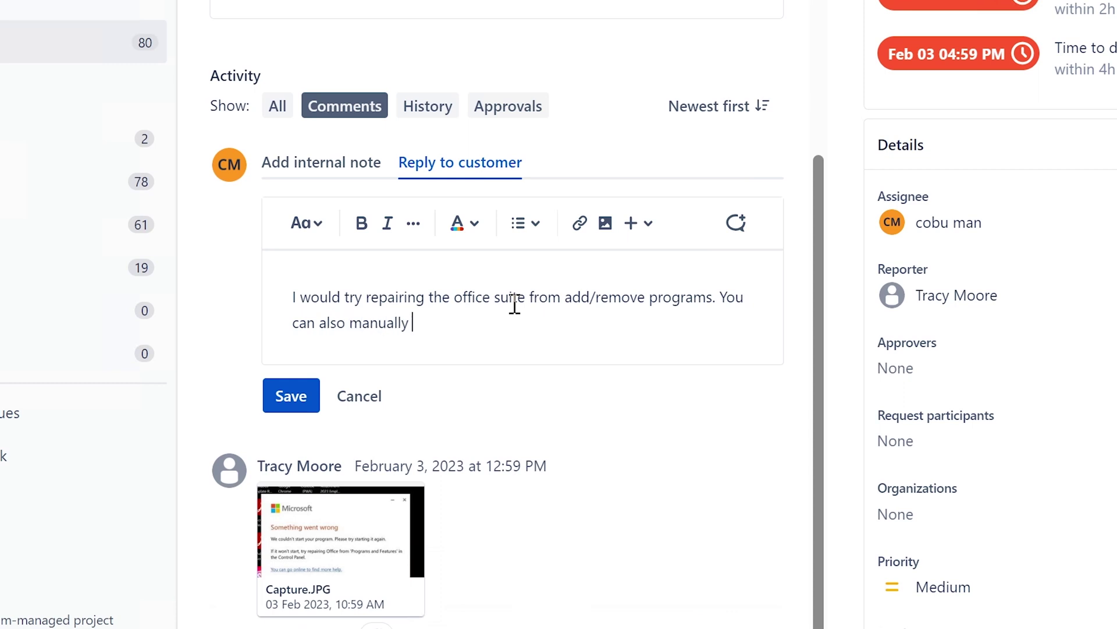
pyautogui.write('install/repair by down')
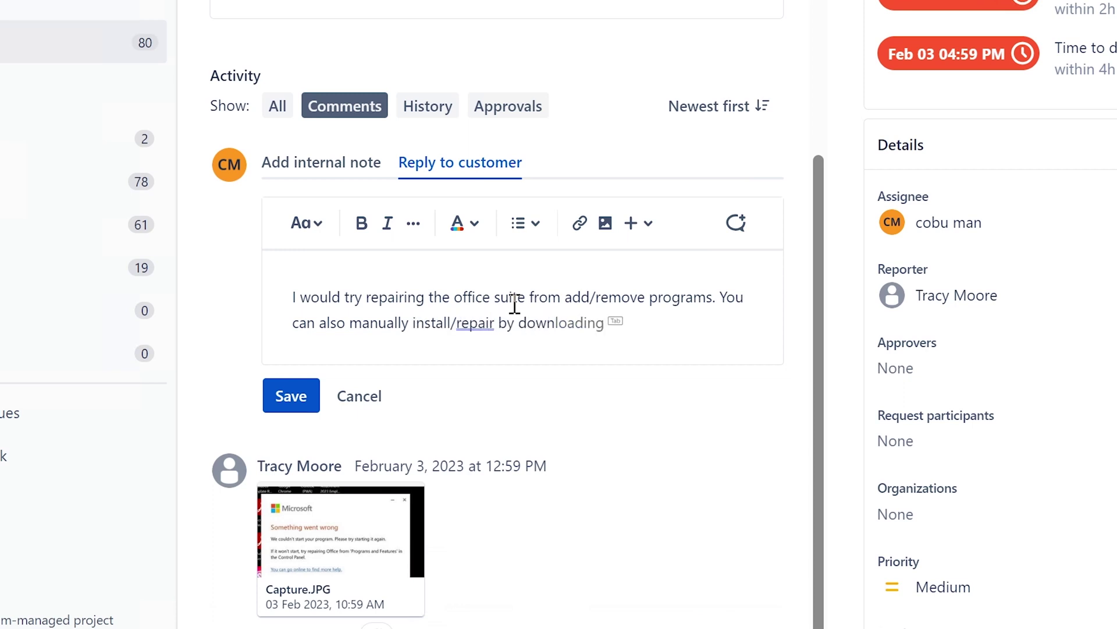
pyautogui.press('Tab')
pyautogui.write('the office')
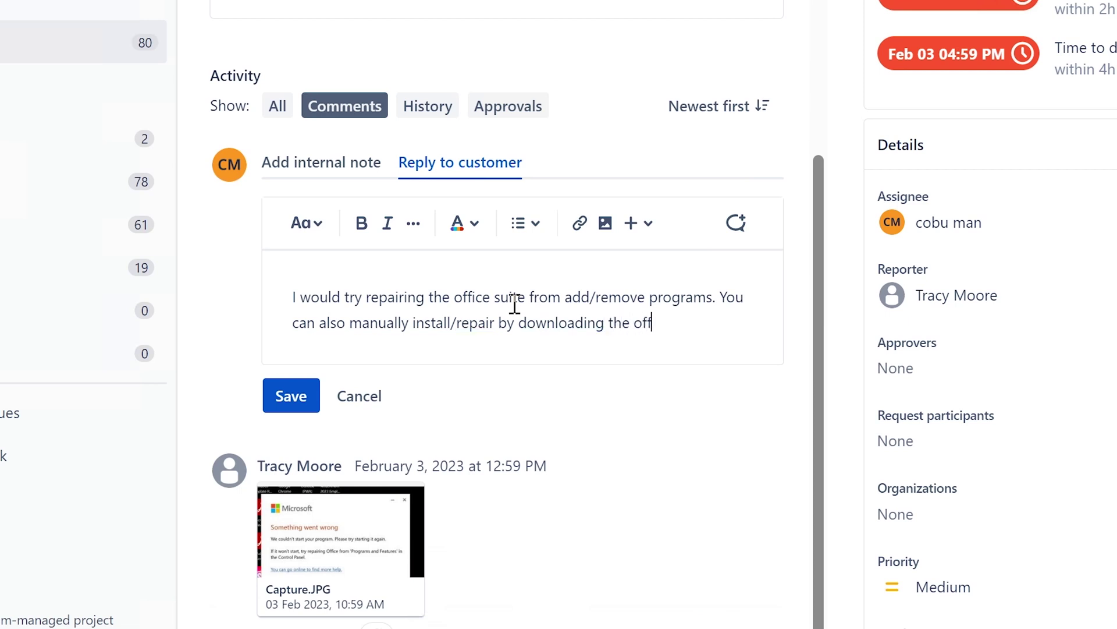
pyautogui.write('ram f')
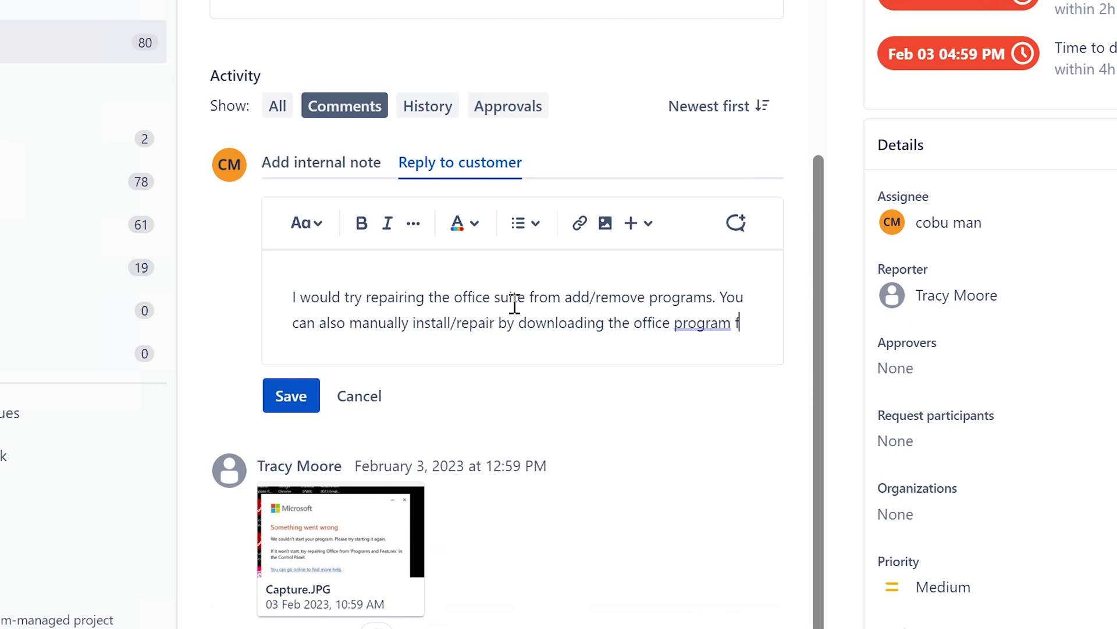
pyautogui.write('rom office.')
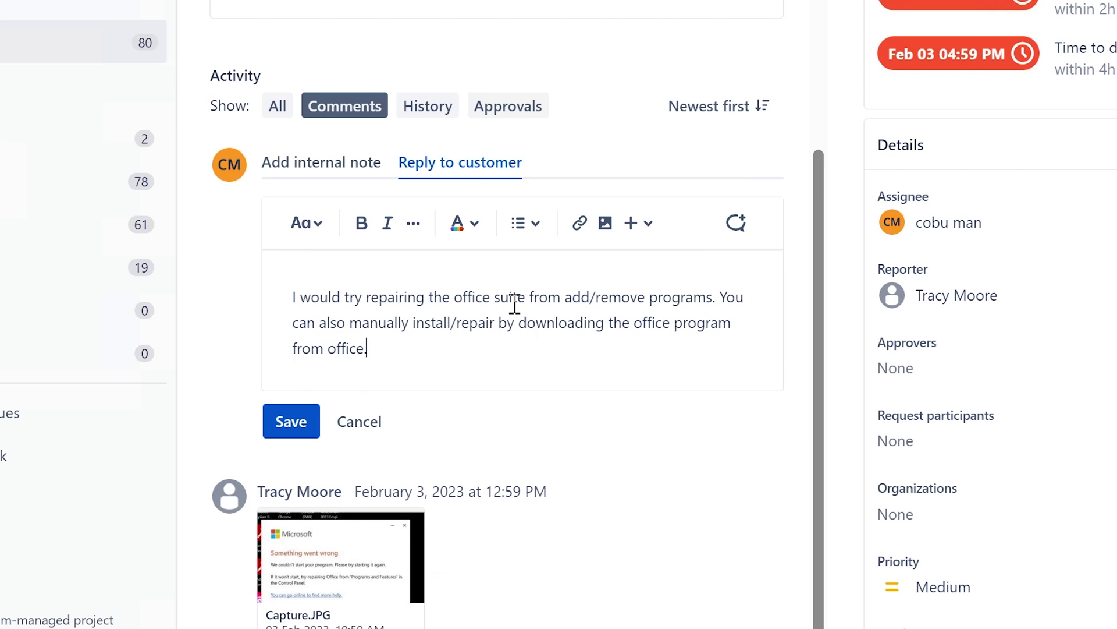
pyautogui.write('com after ')
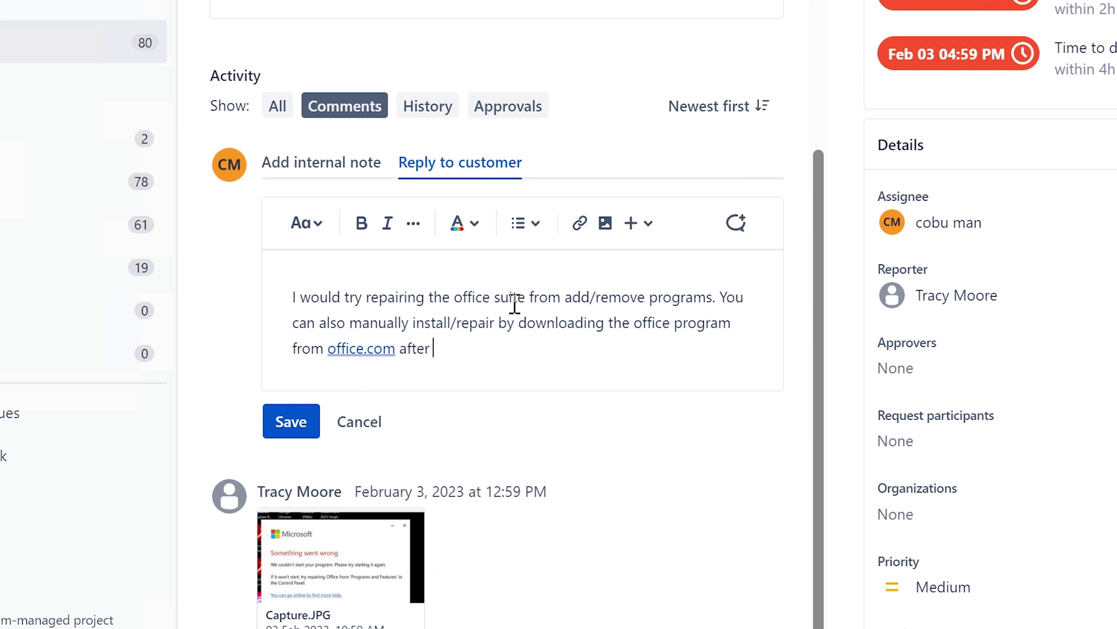
pyautogui.write('you login with ms')
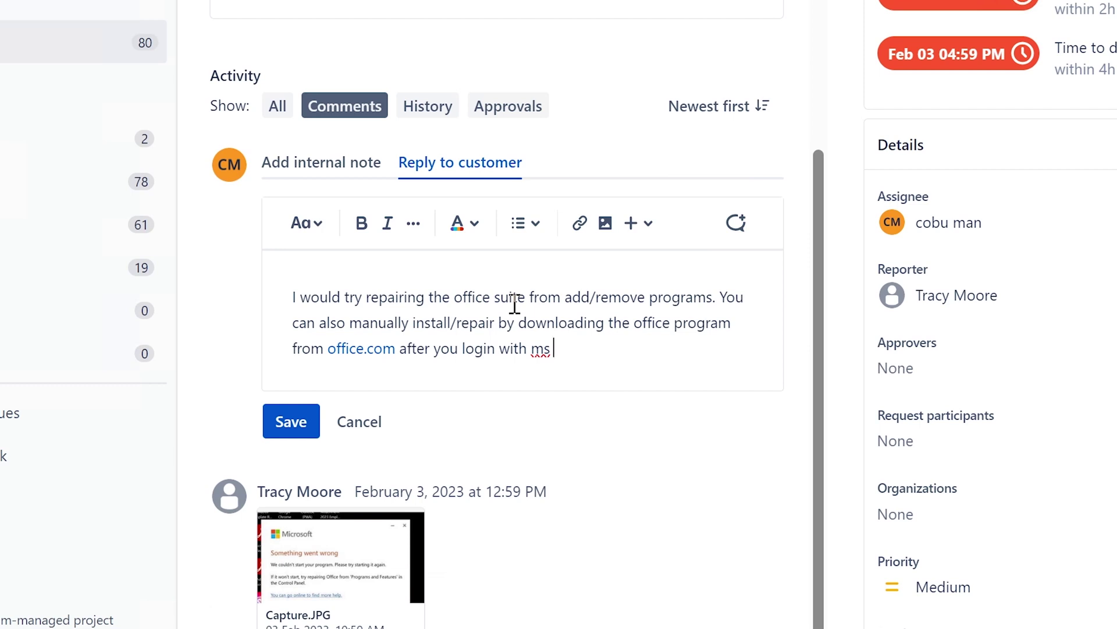
pyautogui.press('BackSpace')
pyautogui.press('BackSpace')
pyautogui.press('BackSpace')
pyautogui.press('BackSpace')
pyautogui.press('BackSpace')
pyautogui.press('BackSpace')
pyautogui.press('BackSpace')
pyautogui.press('BackSpace')
pyautogui.press('BackSpace')
pyautogui.write('.')
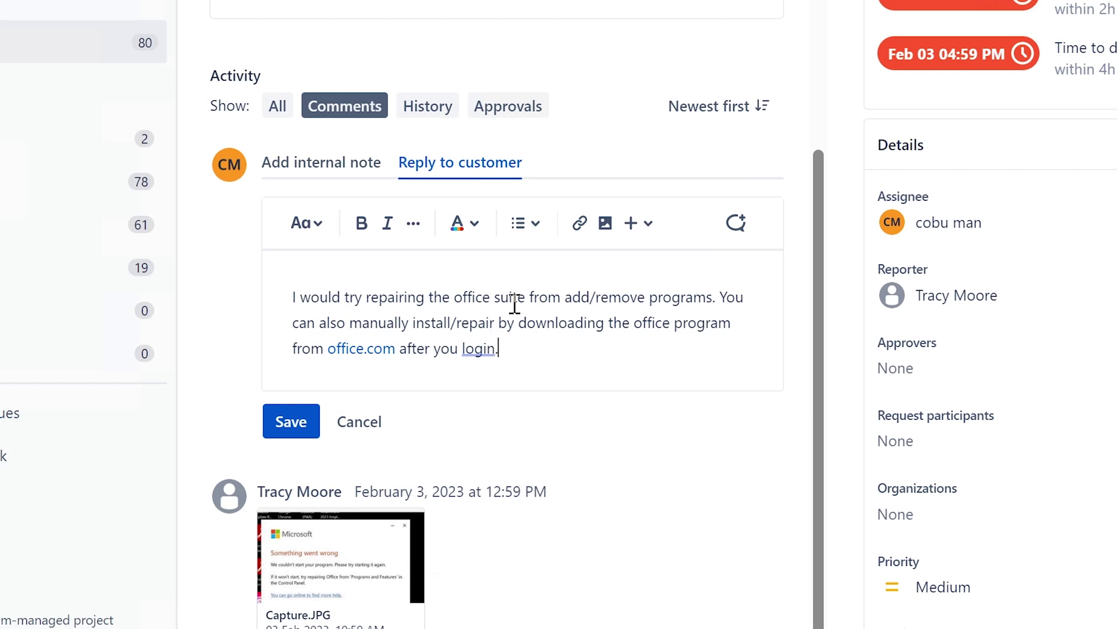